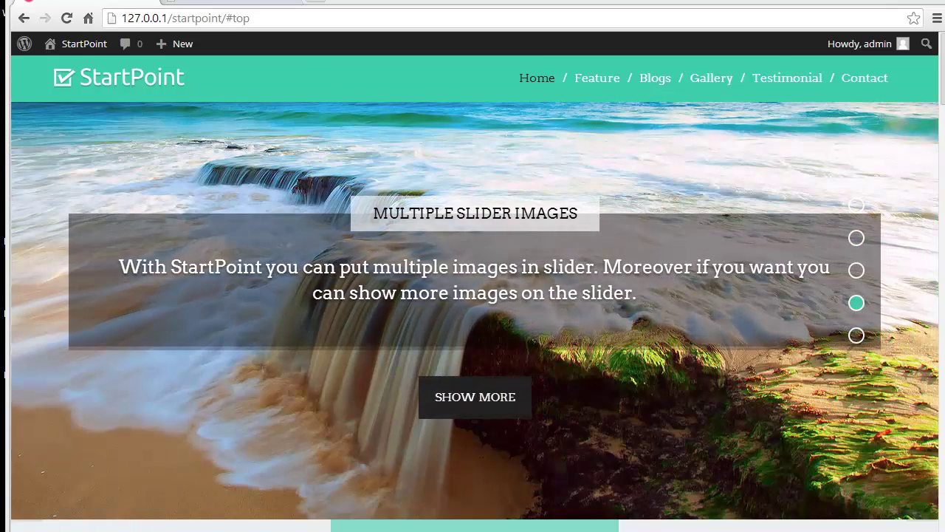
# Switch to the StartPoint Theme Options tab showing General Settings with the custom logo URL.
pyautogui.click(206, 2)
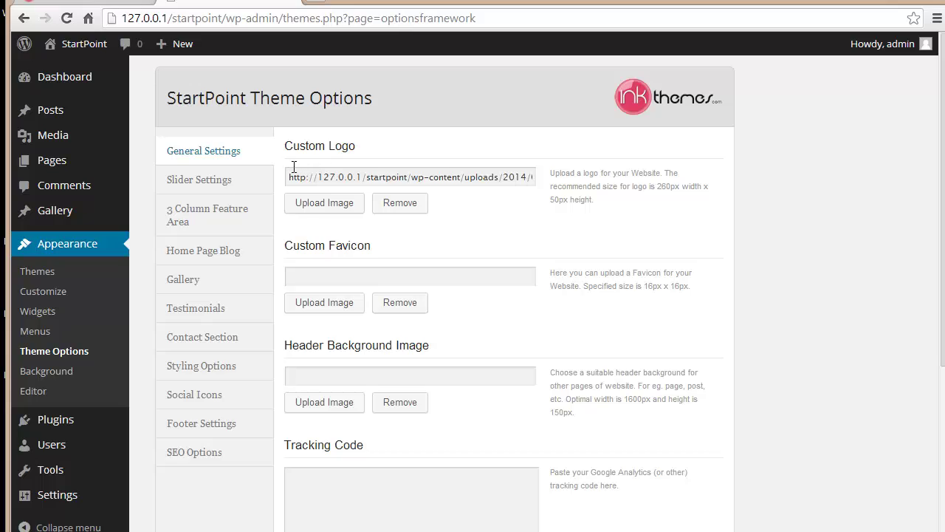
pyautogui.click(88, 17)
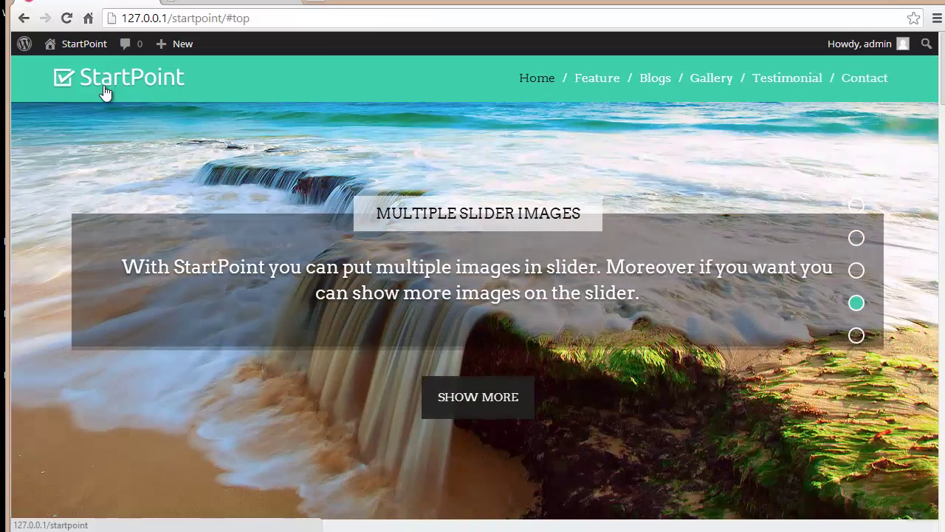
pyautogui.click(244, 3)
pyautogui.scroll(-1, 589, 320)
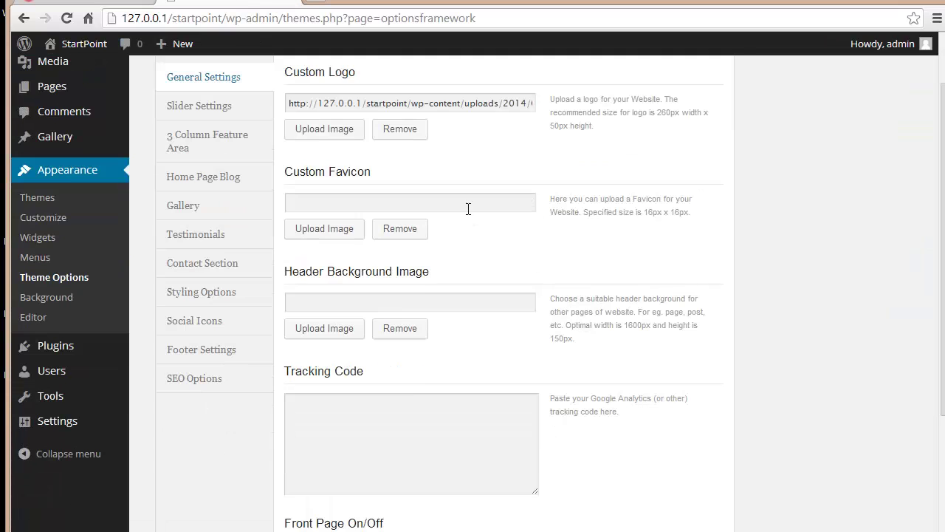
pyautogui.click(468, 209)
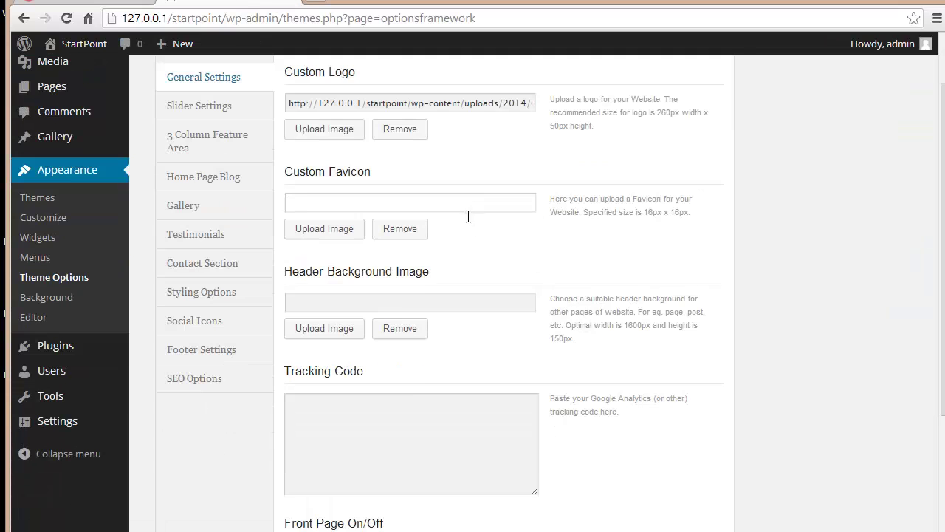
pyautogui.click(457, 298)
pyautogui.click(67, 1)
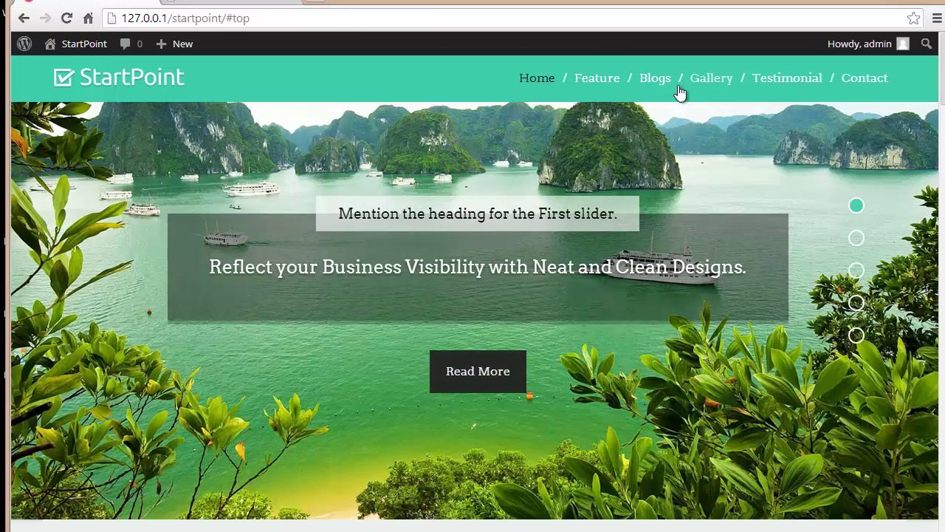
pyautogui.click(656, 79)
pyautogui.scroll(-2, 599, 477)
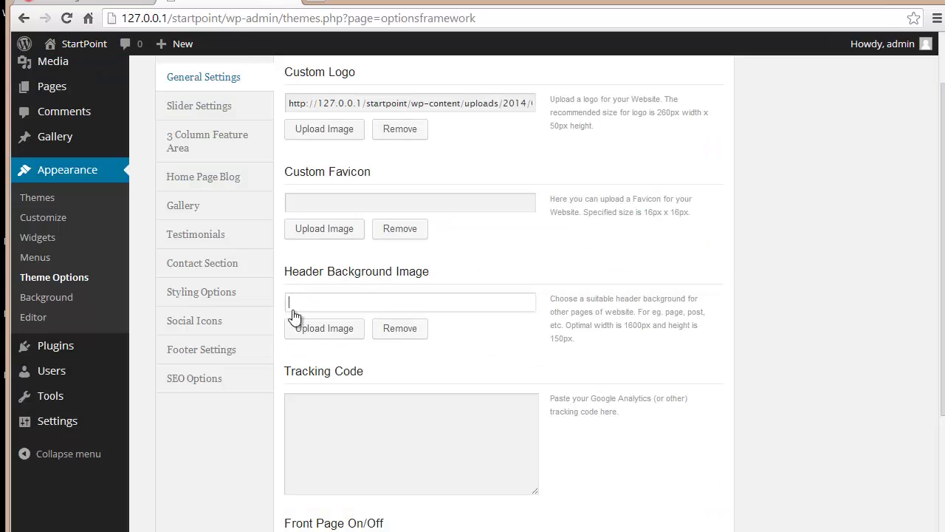
pyautogui.click(341, 301)
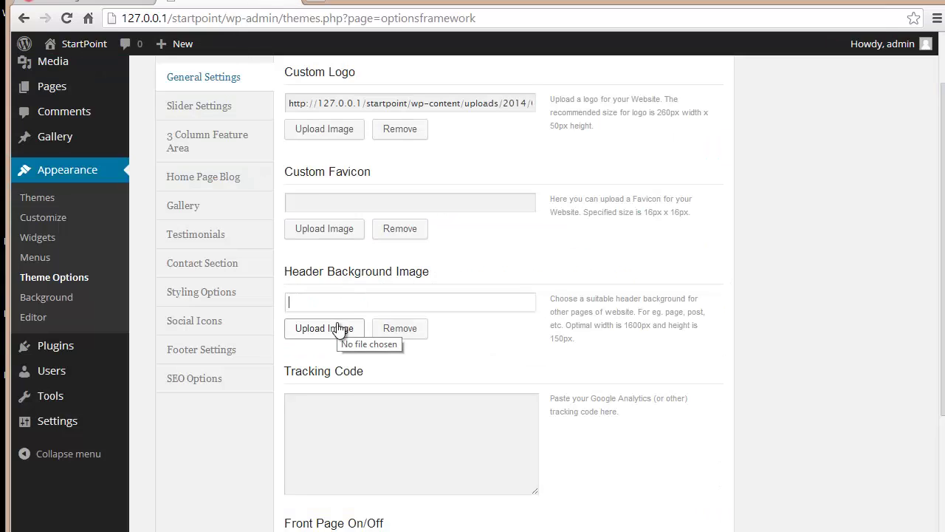
pyautogui.click(341, 418)
pyautogui.scroll(-1, 341, 418)
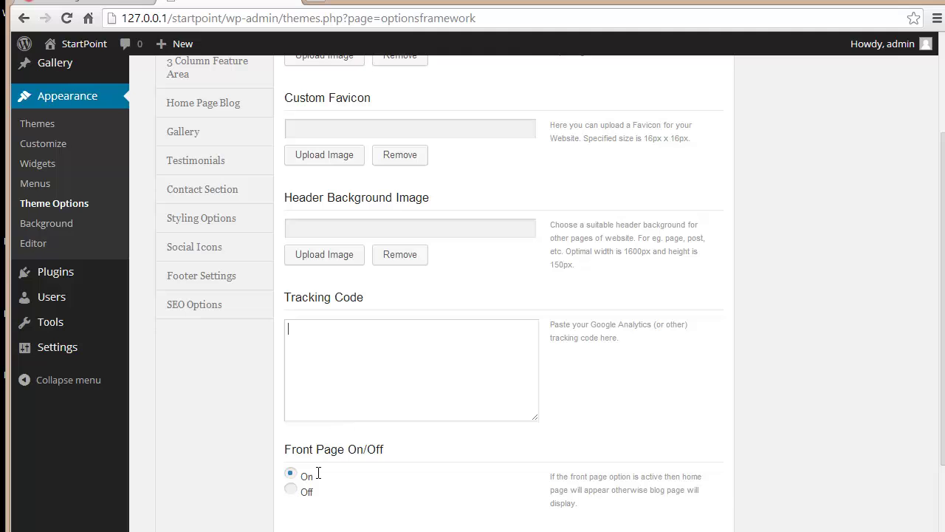
pyautogui.scroll(-1, 318, 473)
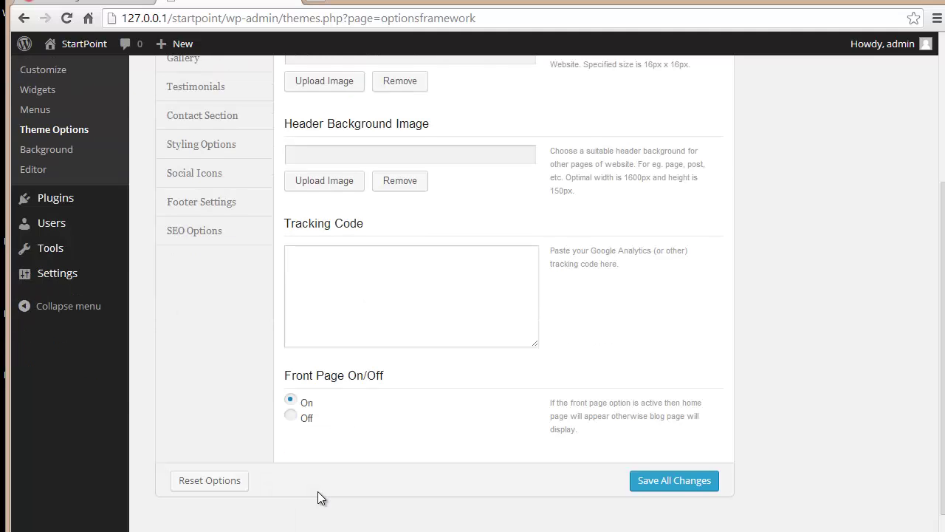
pyautogui.scroll(3, 317, 491)
# Open Slider Settings and compare the 3000 Slider Speed with the home page slider.
pyautogui.click(179, 192)
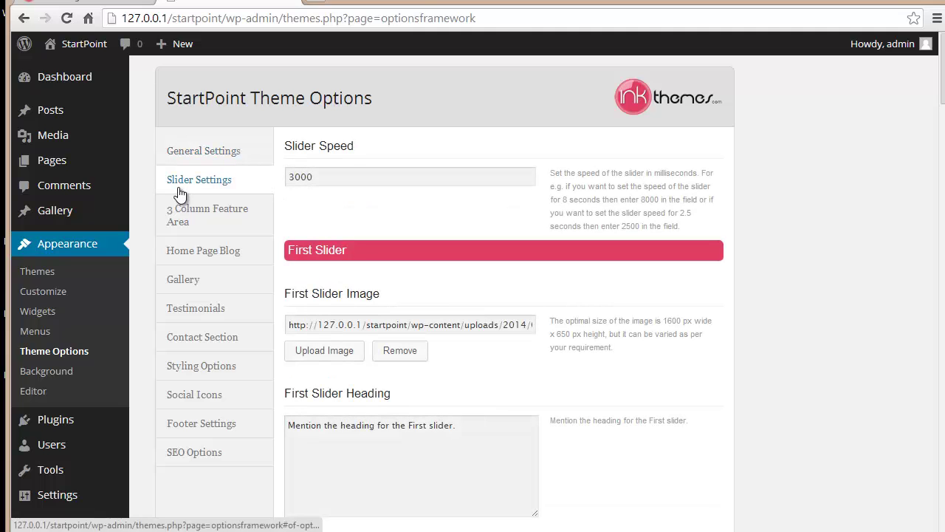
pyautogui.moveTo(340, 182); pyautogui.dragTo(243, 190)
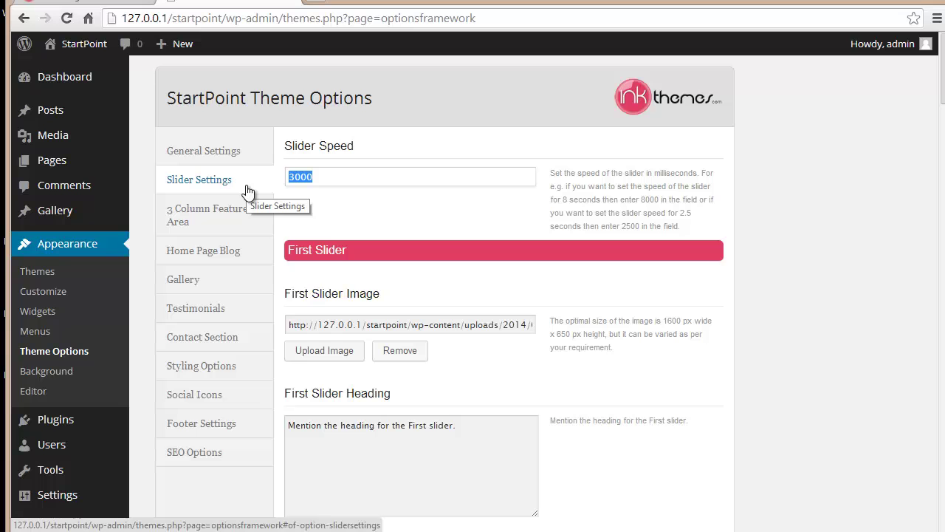
pyautogui.click(110, 4)
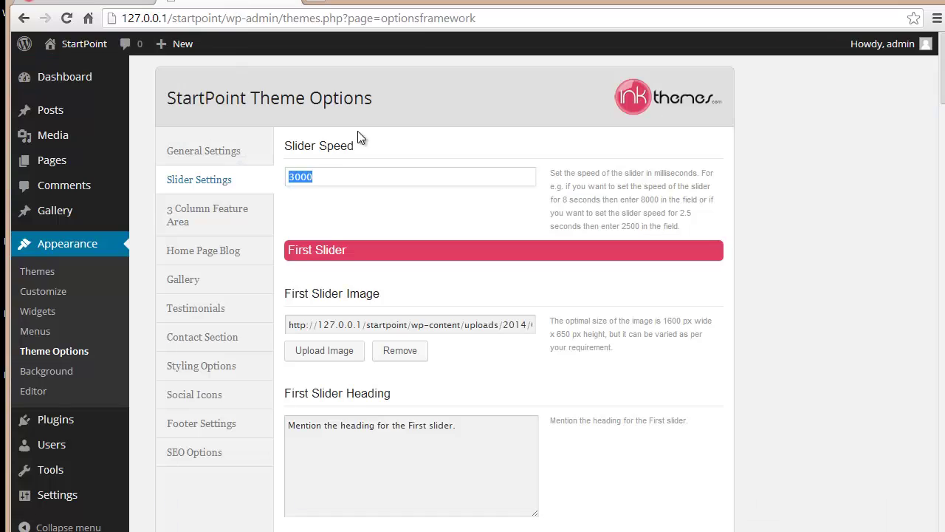
pyautogui.click(340, 189)
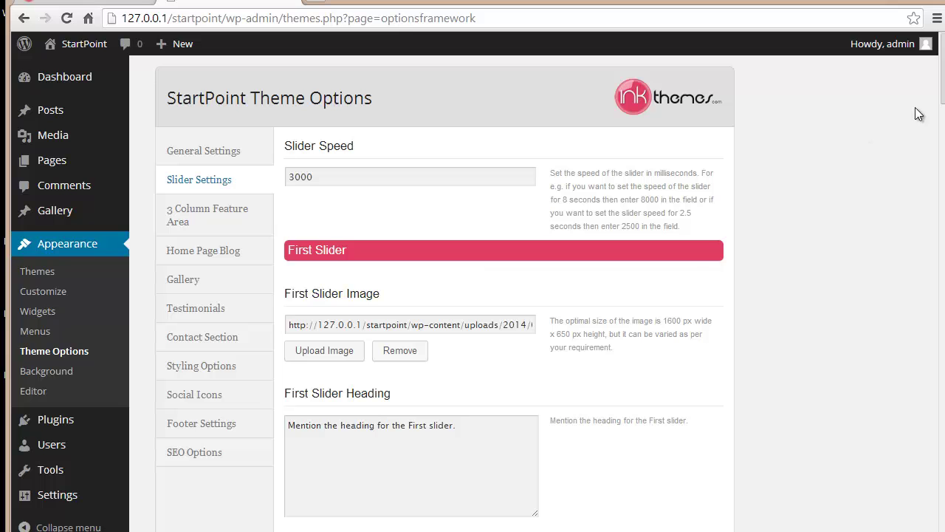
pyautogui.moveTo(941, 100); pyautogui.dragTo(941, 113)
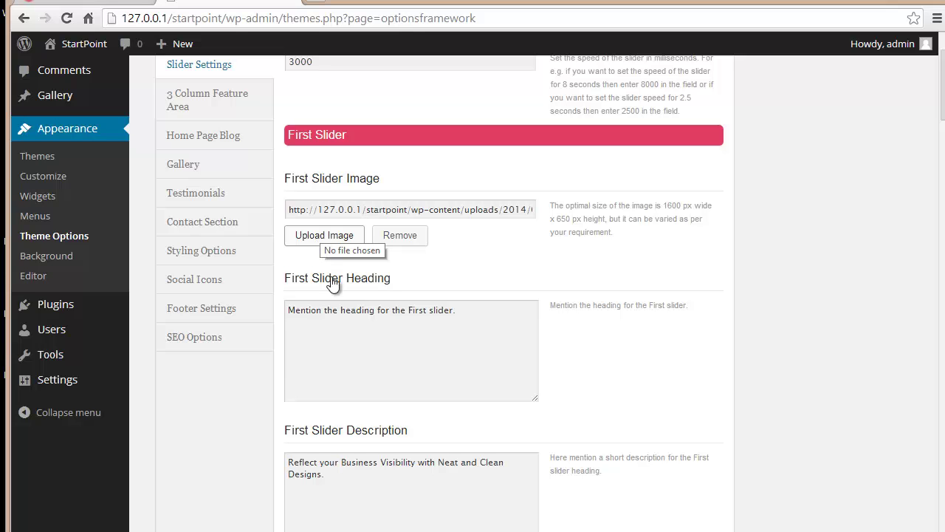
# Compare the First Slider Heading field with the slide's heading and subtitle on the home page.
pyautogui.click(340, 327)
pyautogui.scroll(-1, 338, 328)
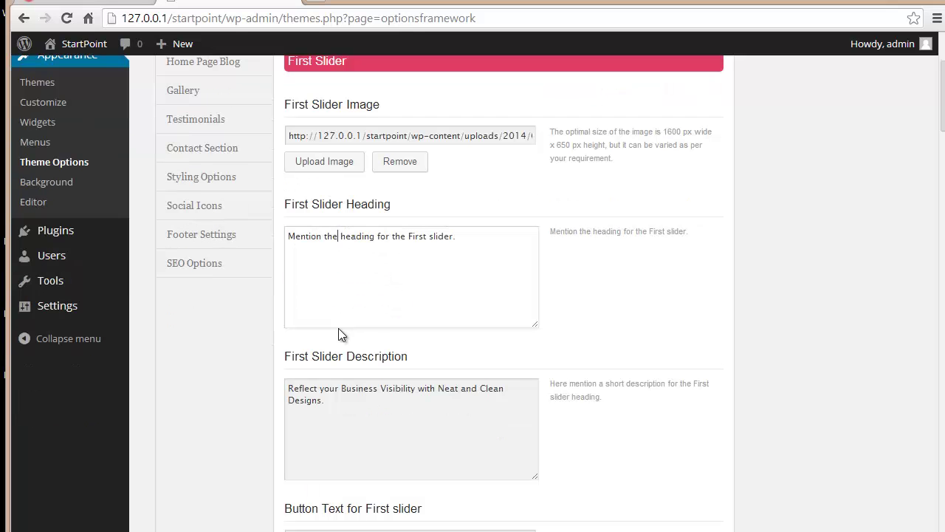
pyautogui.click(103, 2)
pyautogui.moveTo(606, 194); pyautogui.dragTo(336, 196)
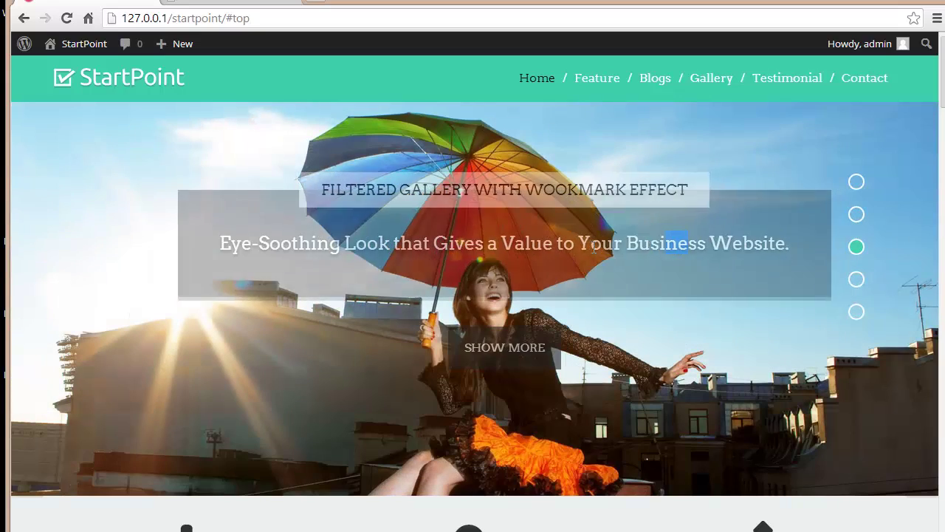
pyautogui.moveTo(658, 243); pyautogui.dragTo(216, 151)
pyautogui.click(221, 3)
# Check the first slider's 'Read More' button text and button link against the home page.
pyautogui.scroll(-2, 425, 421)
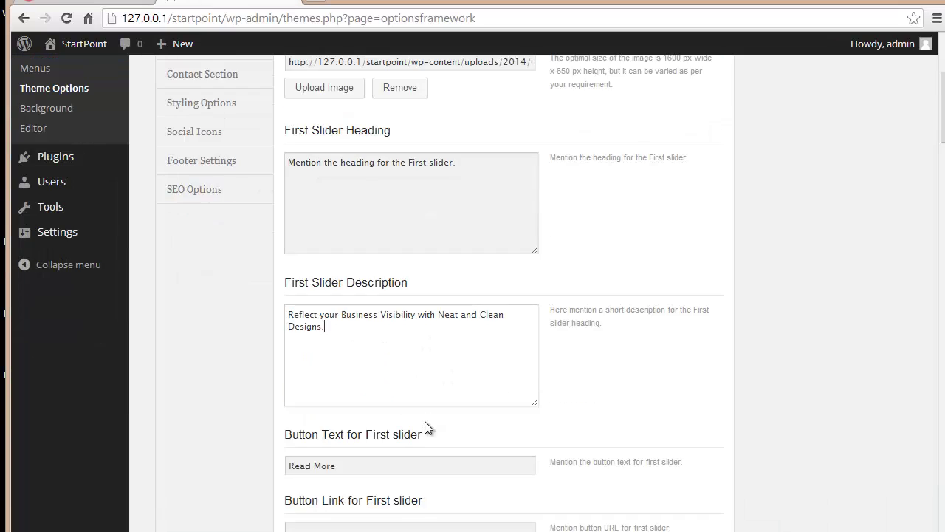
pyautogui.click(412, 391)
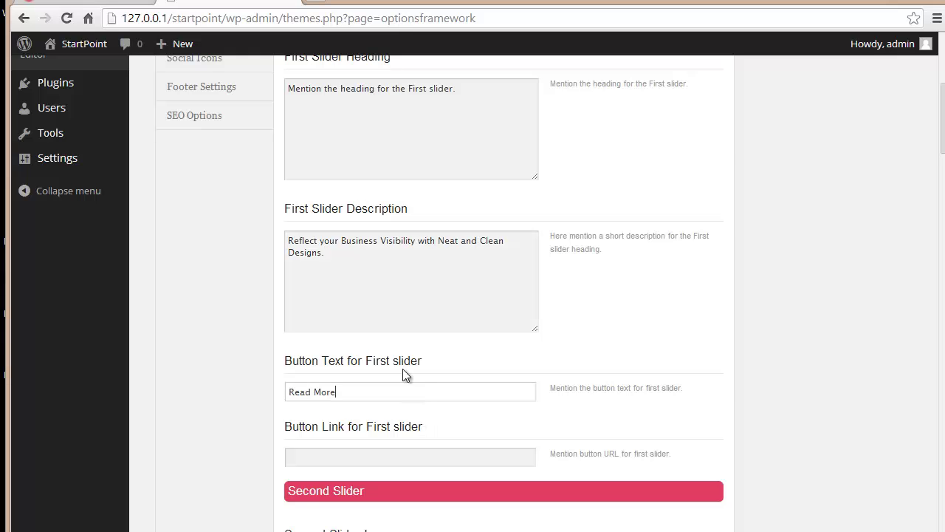
pyautogui.click(85, 4)
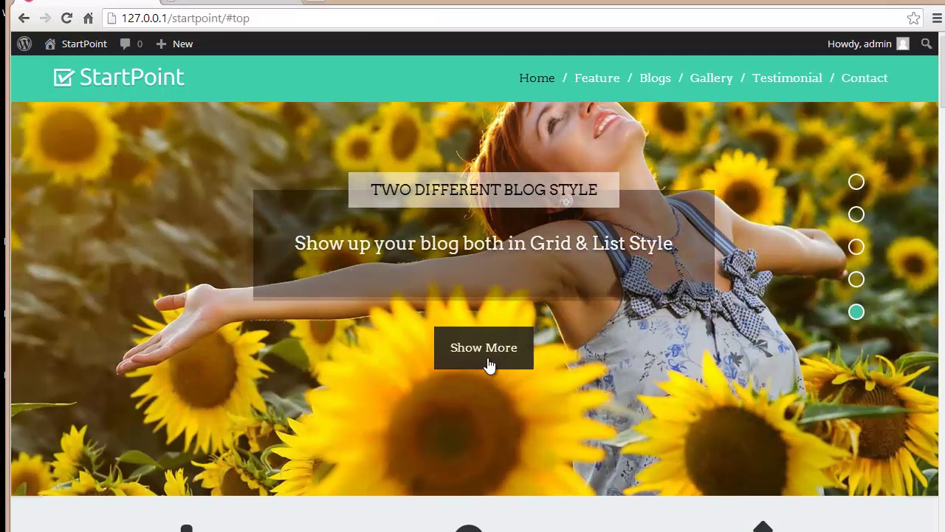
pyautogui.click(222, 4)
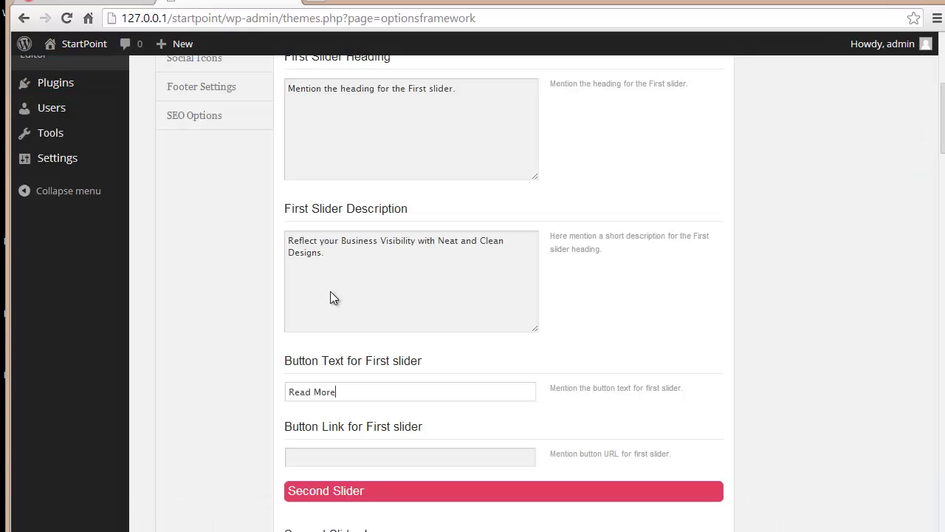
pyautogui.moveTo(384, 395); pyautogui.dragTo(282, 394)
pyautogui.click(305, 465)
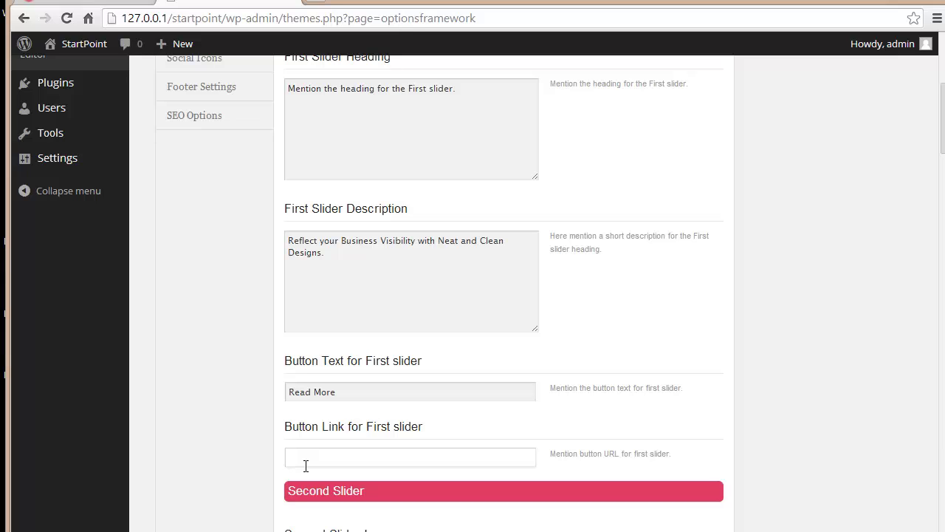
# Review the More Slider Code Block, then show 3 Column Feature Area with 'Showcase Your Business'.
pyautogui.scroll(-1, 307, 461)
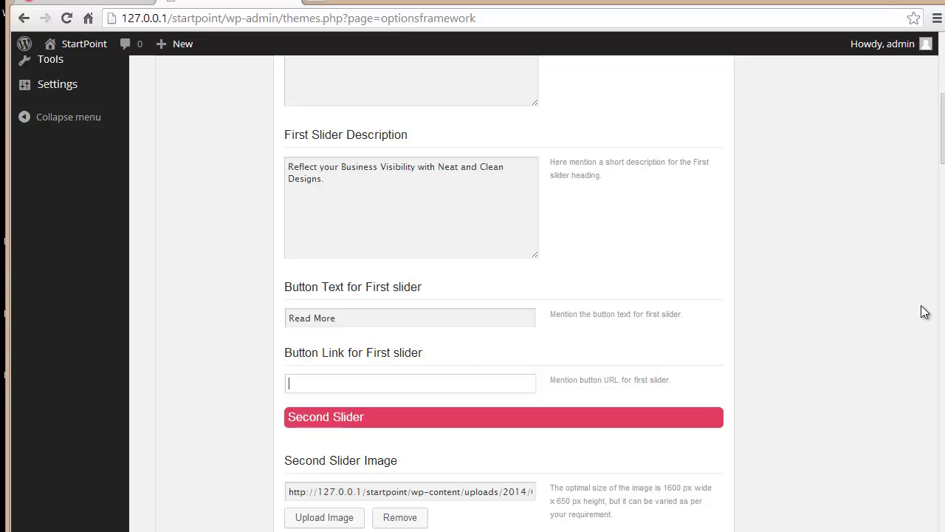
pyautogui.moveTo(942, 166); pyautogui.dragTo(929, 524)
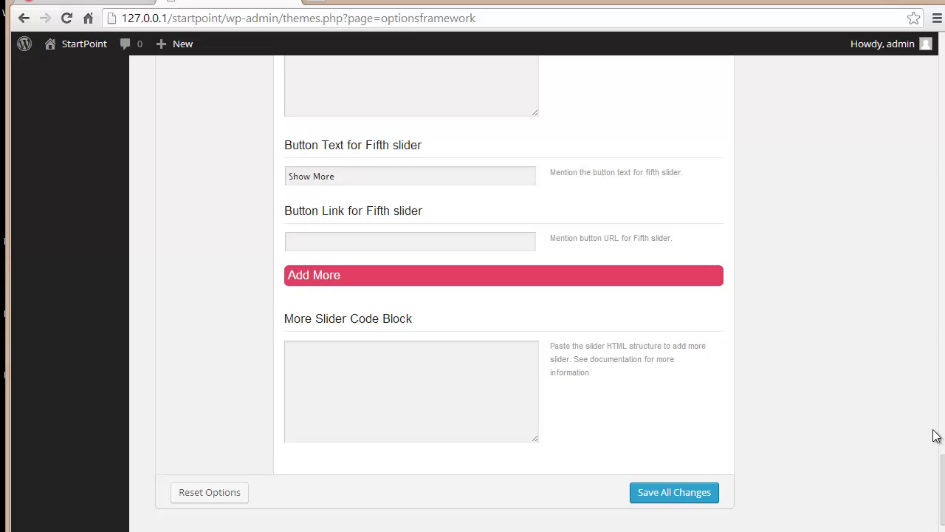
pyautogui.click(337, 392)
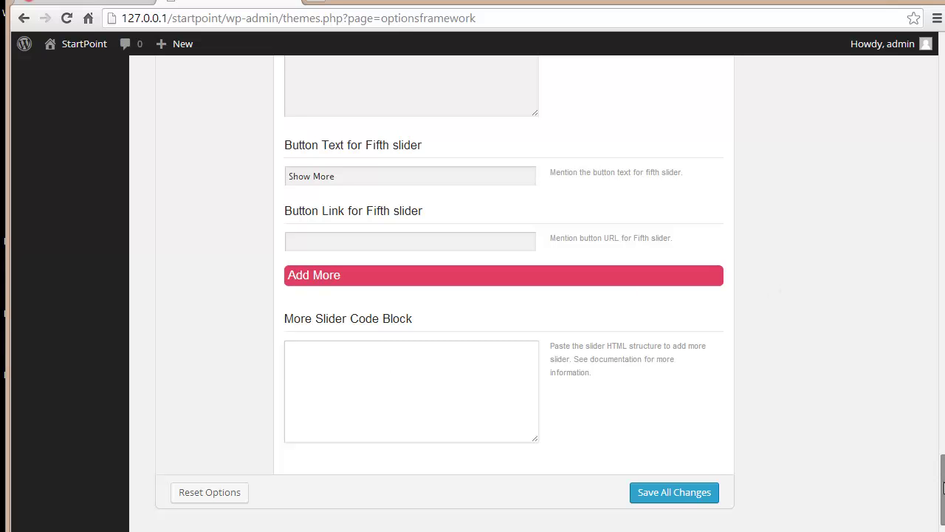
pyautogui.moveTo(942, 472); pyautogui.dragTo(942, 66)
pyautogui.click(212, 234)
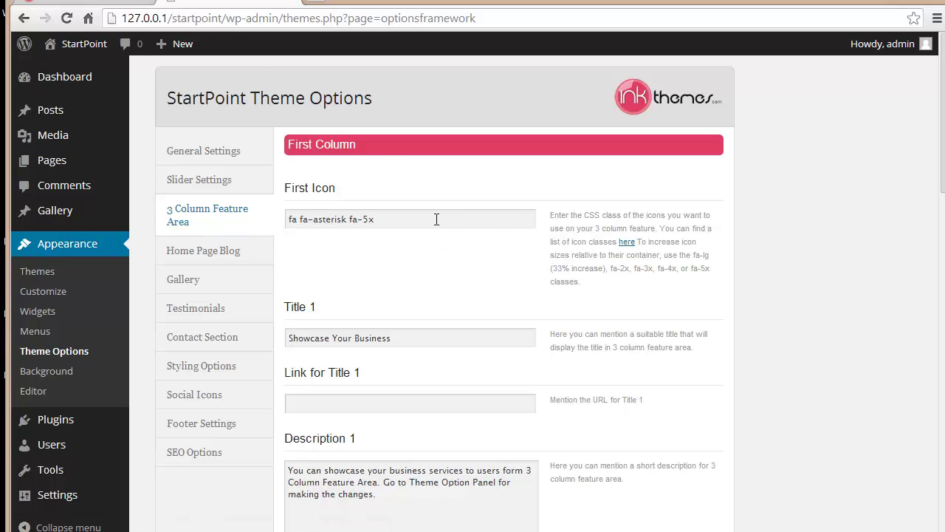
pyautogui.click(94, 6)
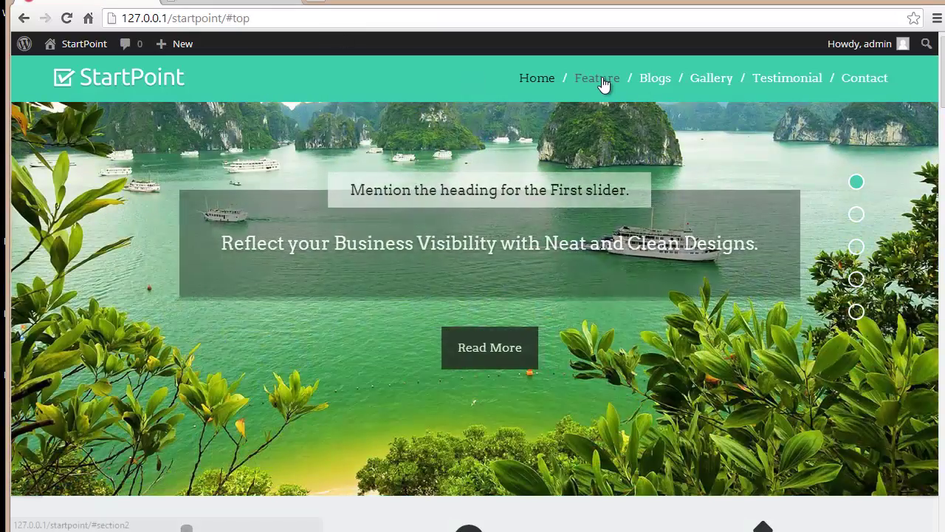
pyautogui.click(602, 83)
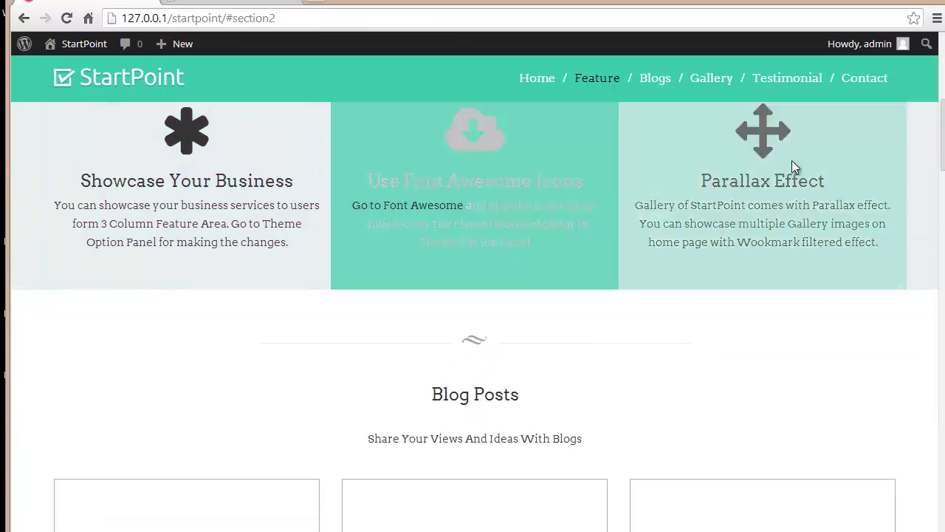
pyautogui.hotkey('ctrl', 'Tab')
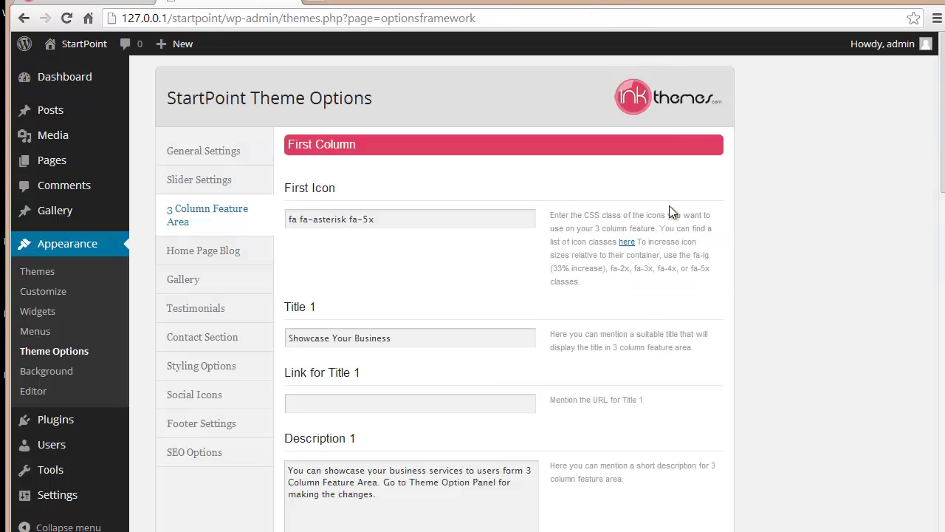
pyautogui.click(625, 242)
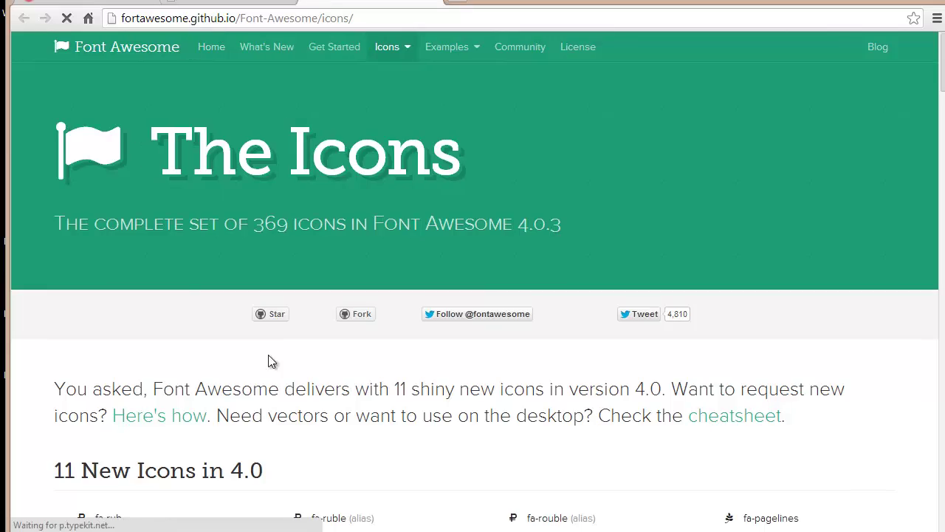
pyautogui.scroll(-15, 286, 404)
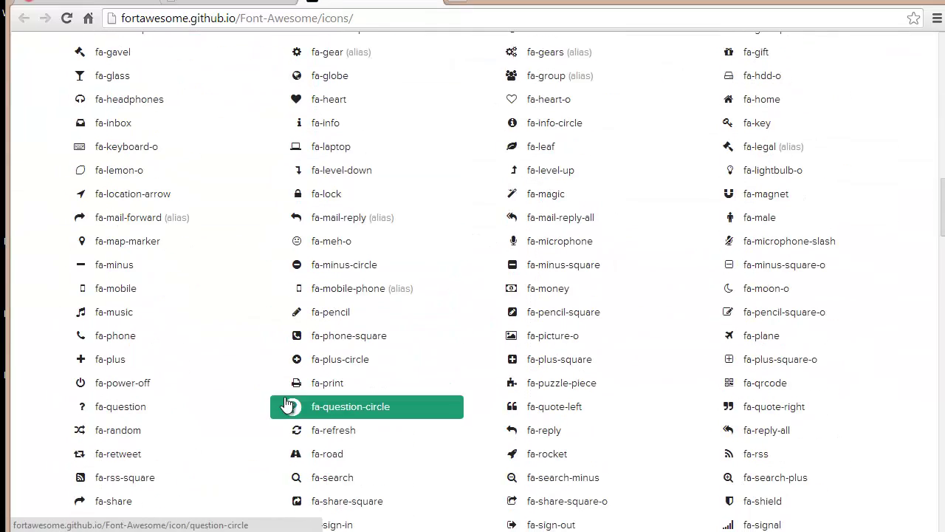
pyautogui.scroll(-2, 286, 405)
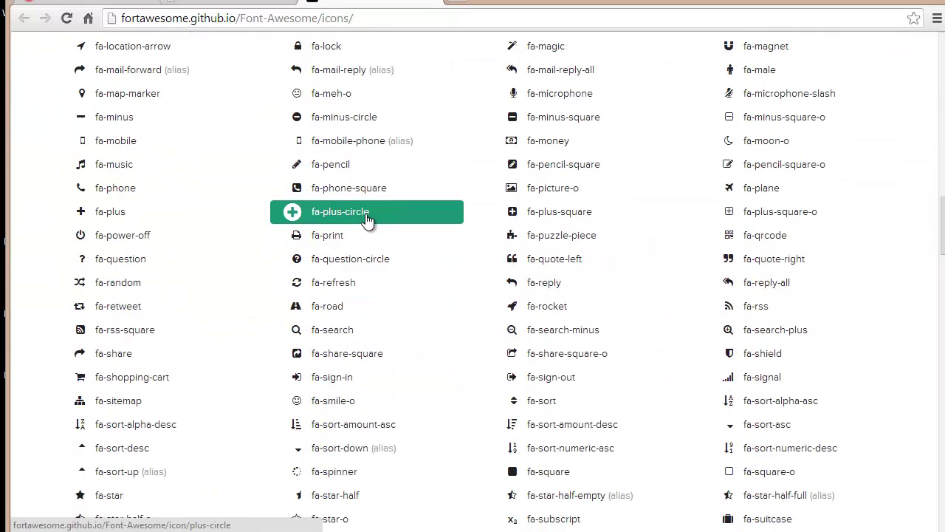
pyautogui.click(101, 2)
pyautogui.click(167, 2)
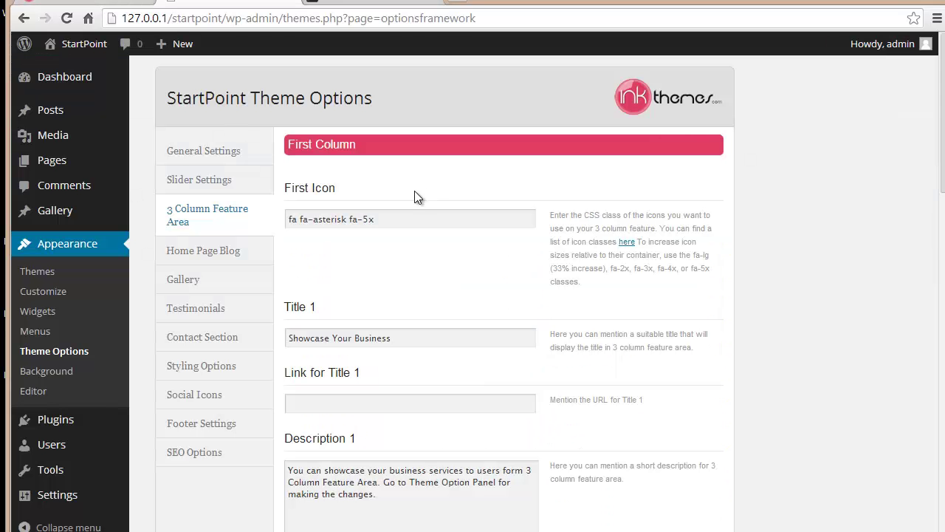
pyautogui.moveTo(349, 219); pyautogui.dragTo(304, 221)
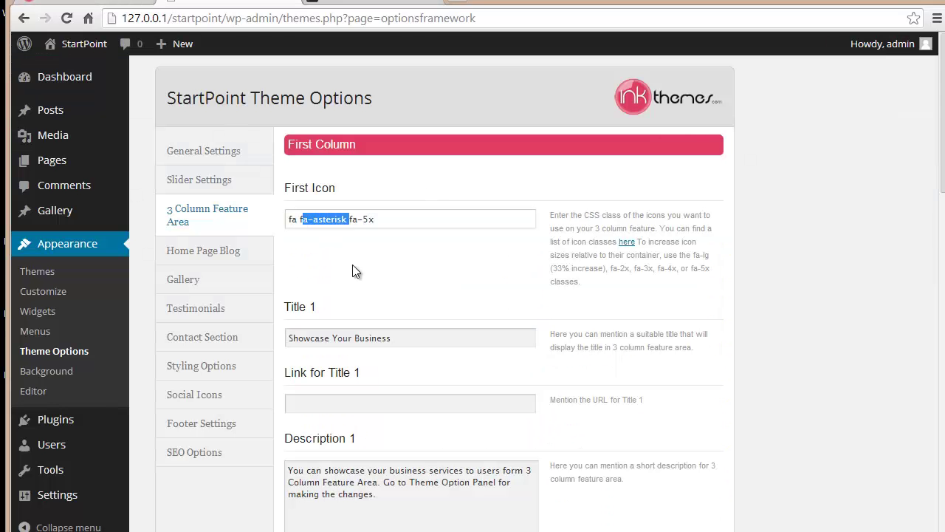
pyautogui.click(375, 275)
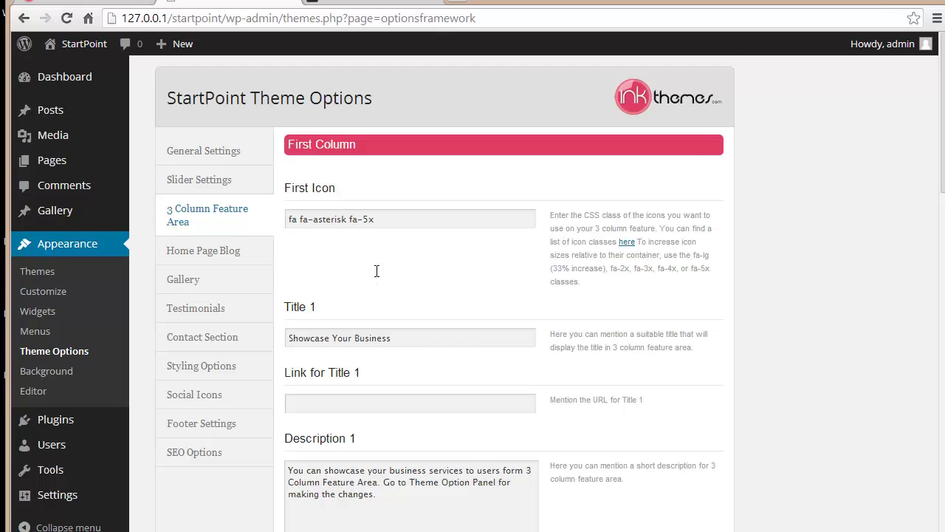
pyautogui.scroll(-1, 377, 271)
pyautogui.moveTo(298, 145); pyautogui.dragTo(280, 146)
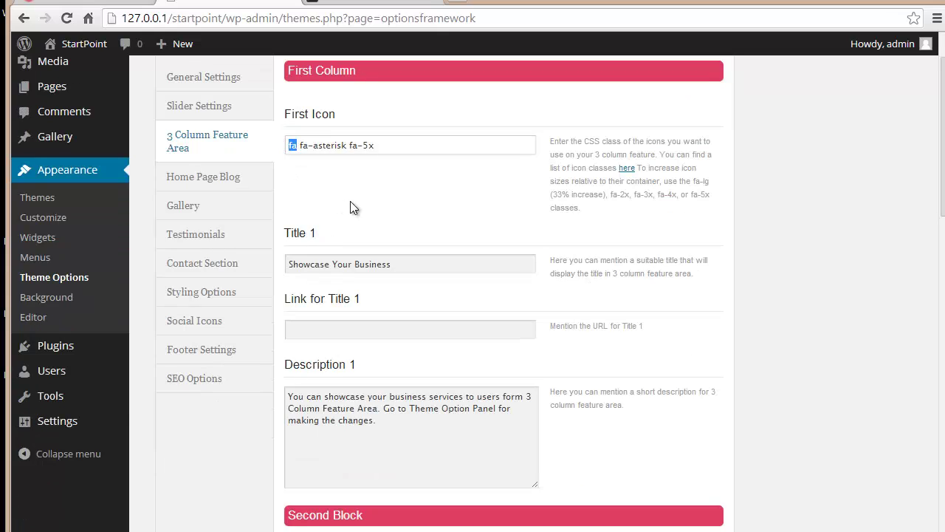
pyautogui.moveTo(381, 152); pyautogui.dragTo(356, 153)
pyautogui.click(373, 176)
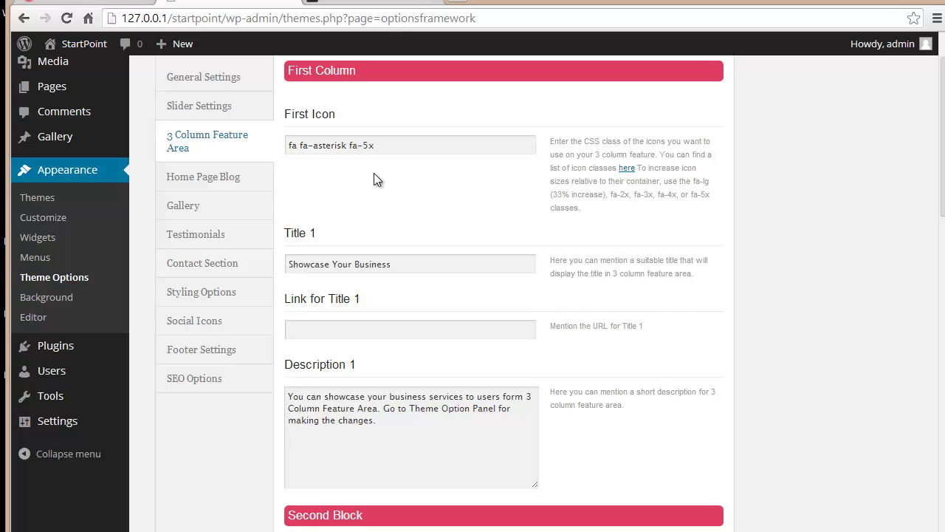
pyautogui.scroll(-2, 375, 176)
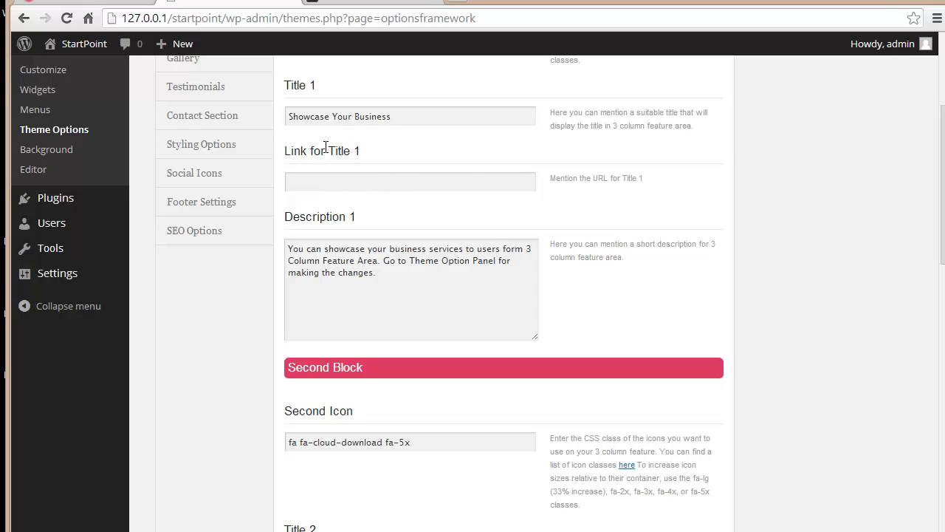
pyautogui.moveTo(438, 118); pyautogui.dragTo(290, 124)
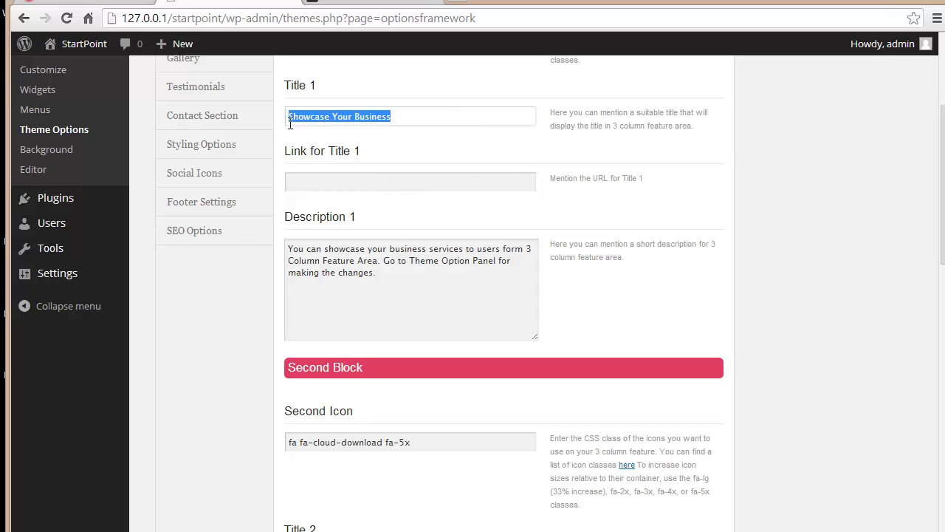
pyautogui.click(309, 178)
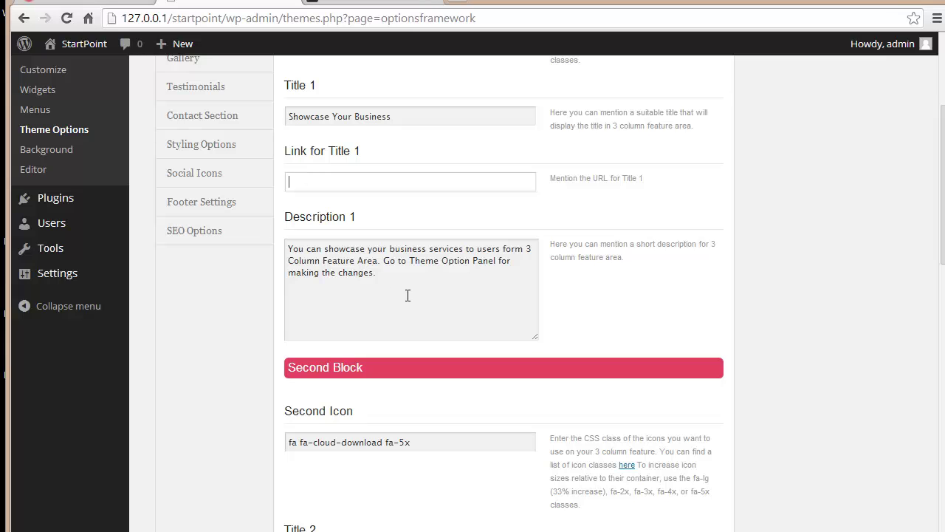
pyautogui.moveTo(407, 296); pyautogui.dragTo(283, 251)
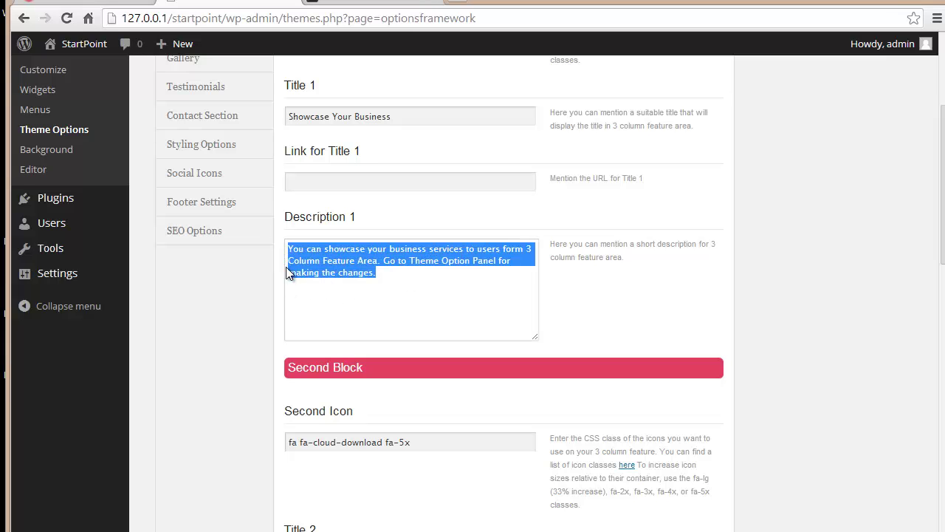
pyautogui.scroll(-2, 313, 308)
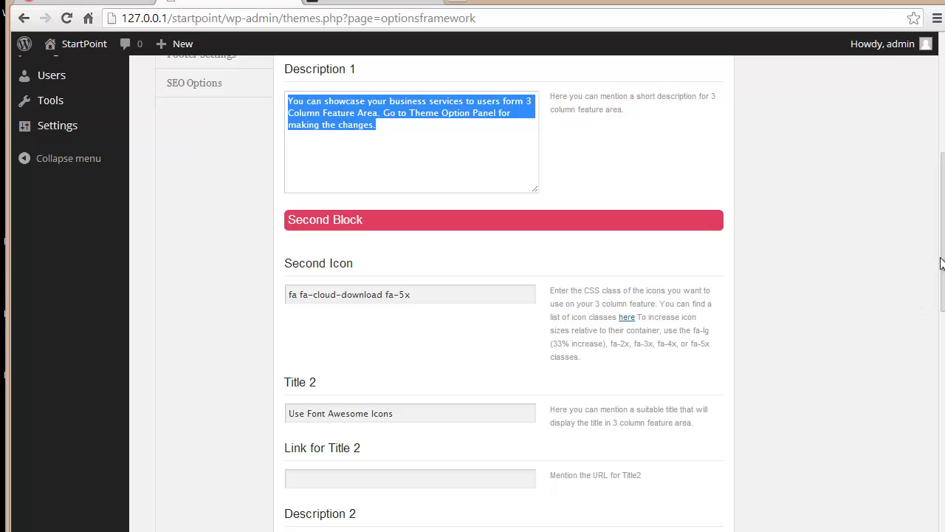
pyautogui.moveTo(941, 263); pyautogui.dragTo(941, 148)
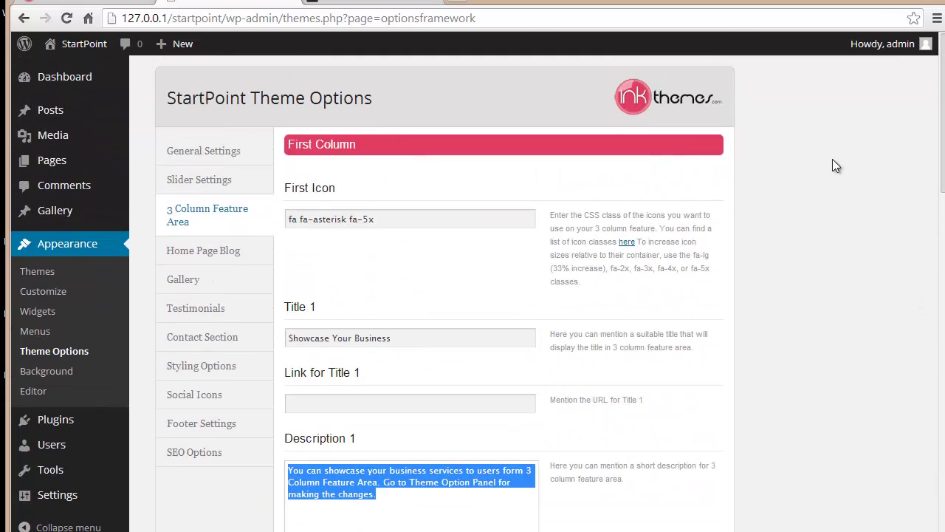
# Compare the Home Page Blog title 'Blog Posts' and its description with the homepage Blogs section.
pyautogui.click(236, 250)
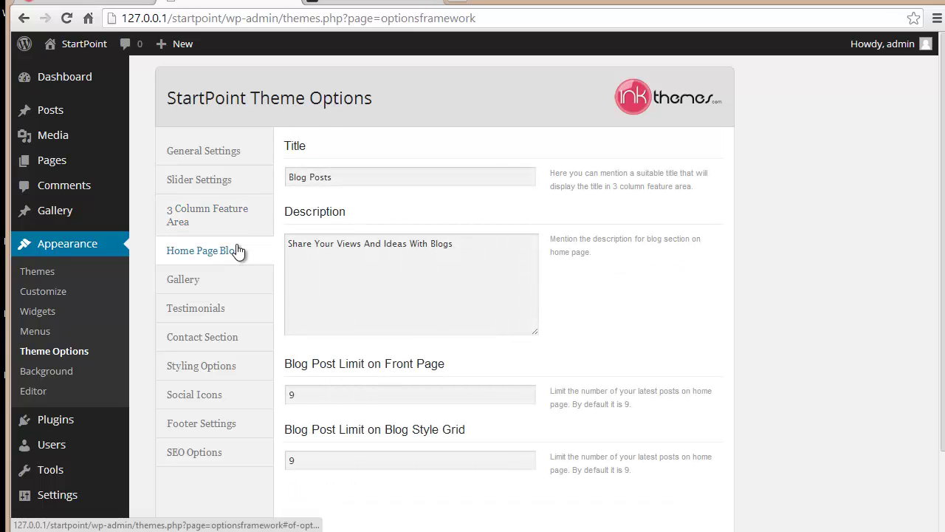
pyautogui.moveTo(380, 178); pyautogui.dragTo(288, 177)
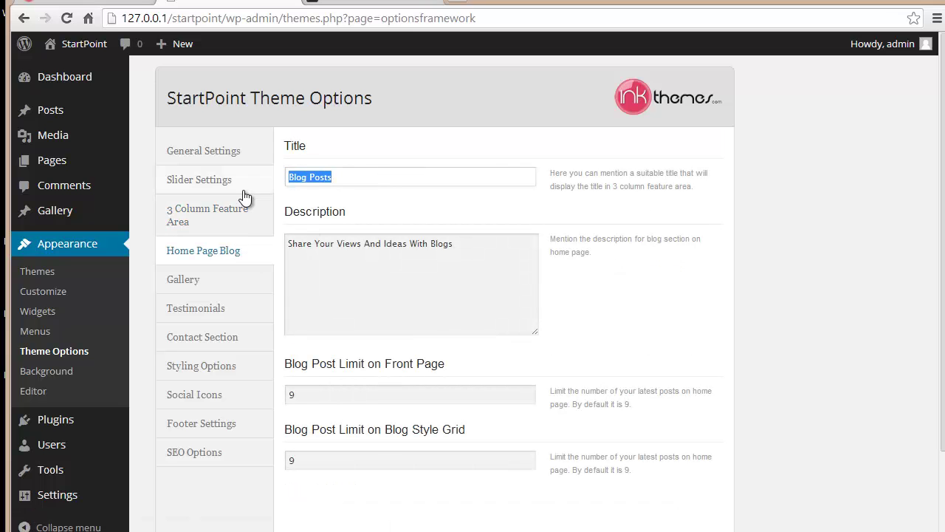
pyautogui.click(59, 2)
pyautogui.click(651, 92)
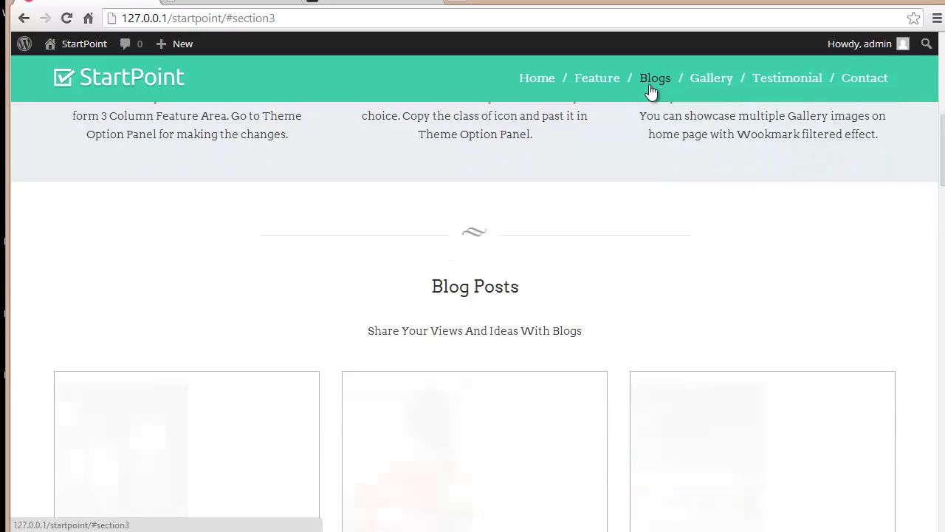
pyautogui.tripleClick(412, 169)
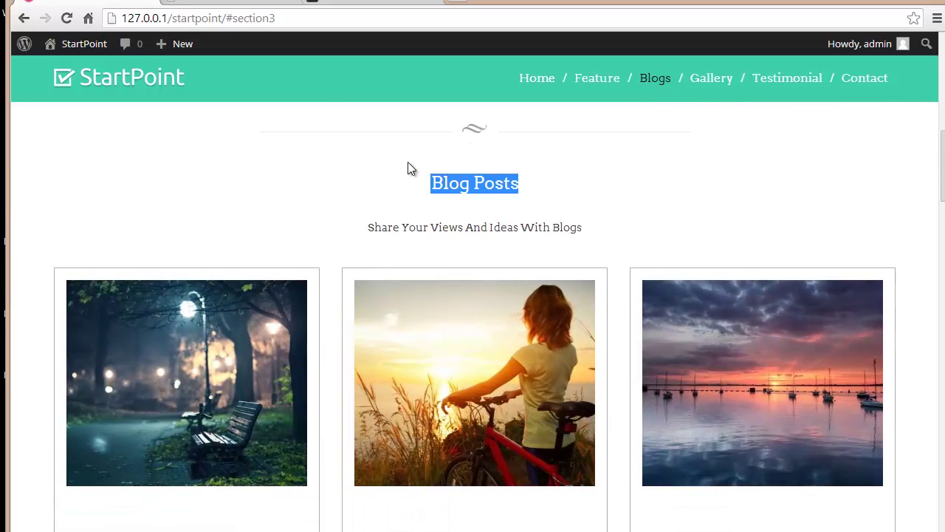
pyautogui.click(237, 5)
pyautogui.moveTo(472, 254); pyautogui.dragTo(275, 245)
pyautogui.click(93, 2)
pyautogui.moveTo(584, 227); pyautogui.dragTo(363, 232)
pyautogui.click(232, 6)
# Check the front-page and grid Blog Post Limit fields (grid limit 9), then show Gallery settings.
pyautogui.scroll(-2, 465, 321)
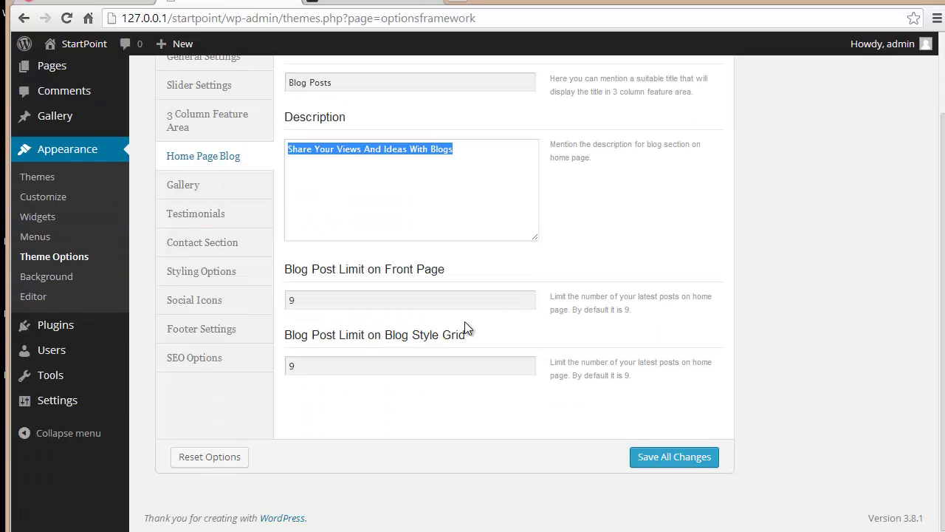
pyautogui.click(374, 303)
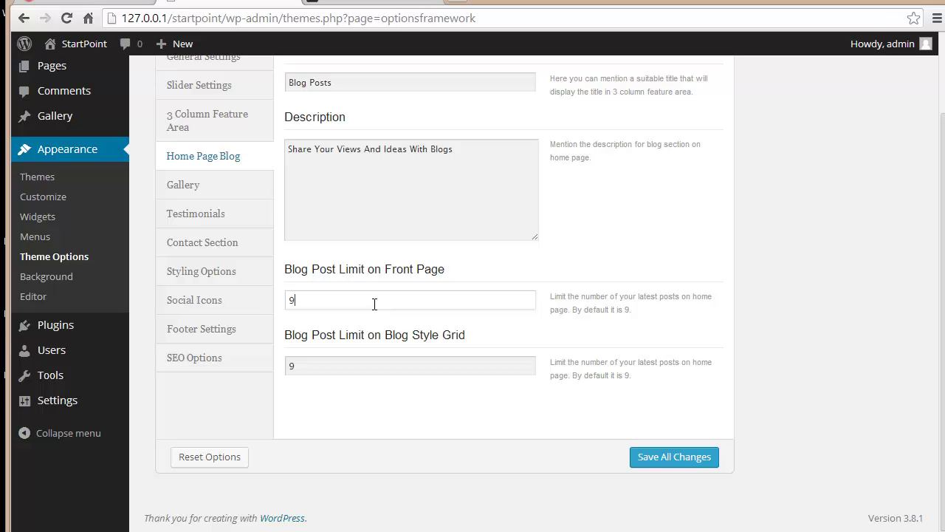
pyautogui.click(386, 367)
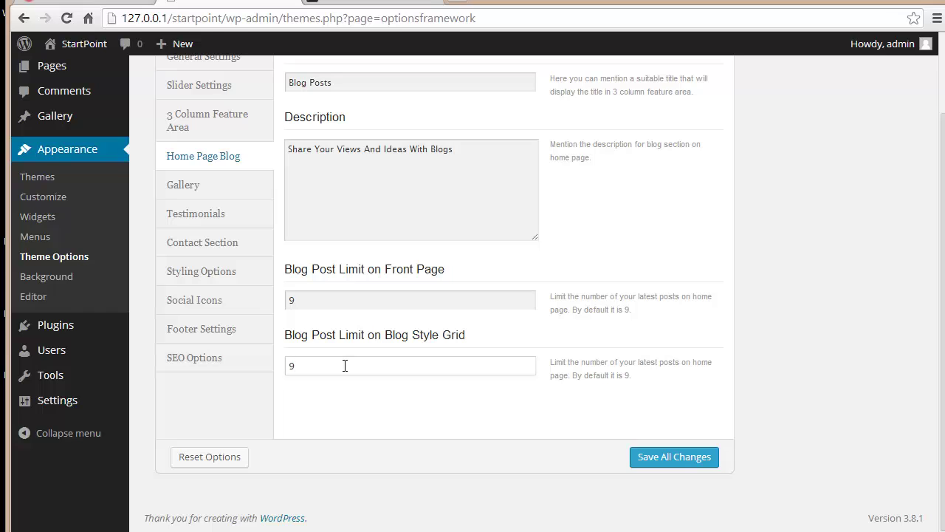
pyautogui.moveTo(345, 365); pyautogui.dragTo(295, 365)
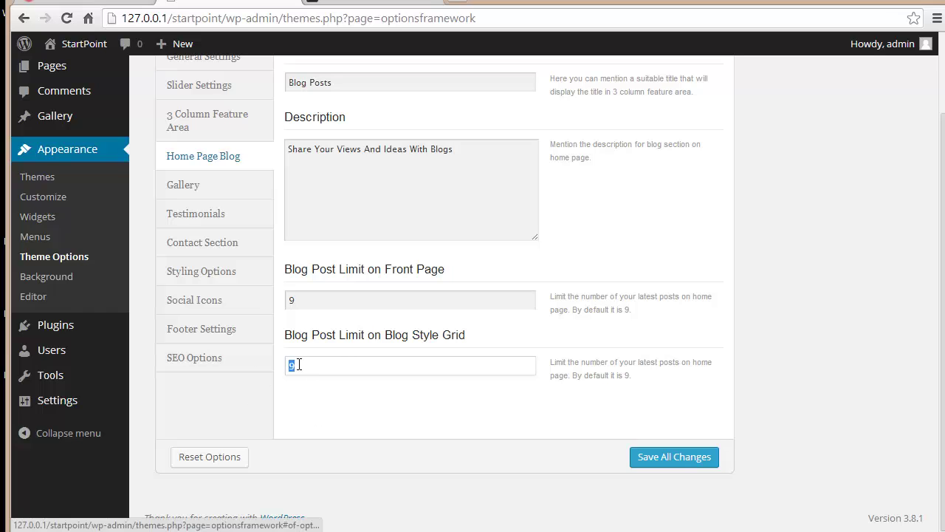
pyautogui.click(208, 186)
pyautogui.scroll(2, 465, 332)
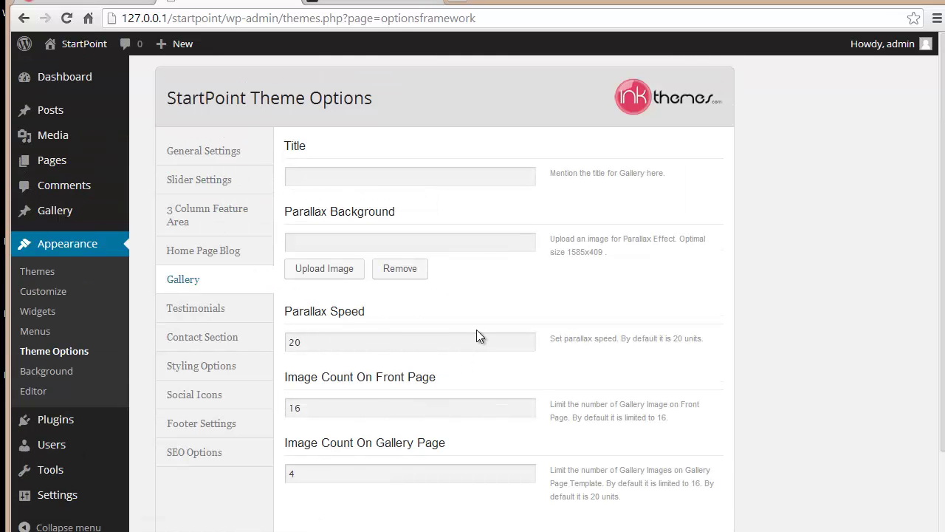
# Compare the Gallery Title field with the homepage Gallery section.
pyautogui.click(441, 171)
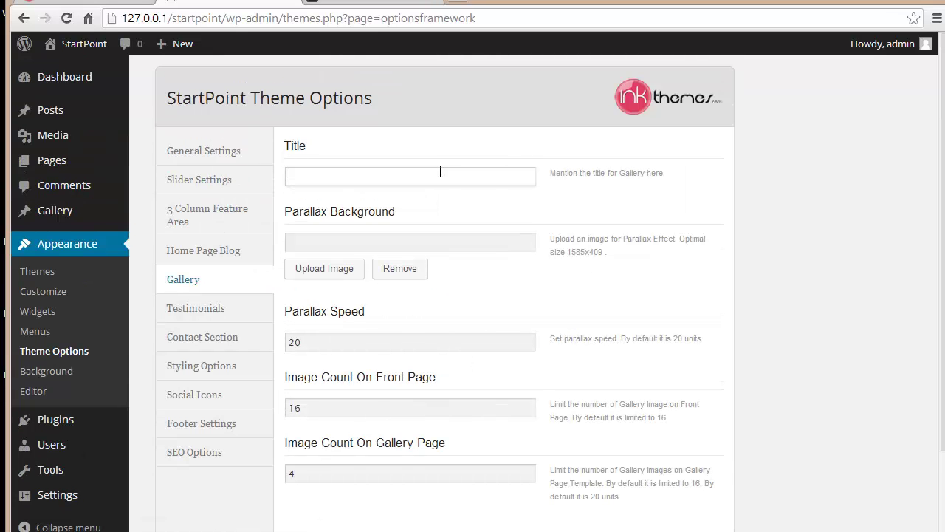
pyautogui.press('Tab')
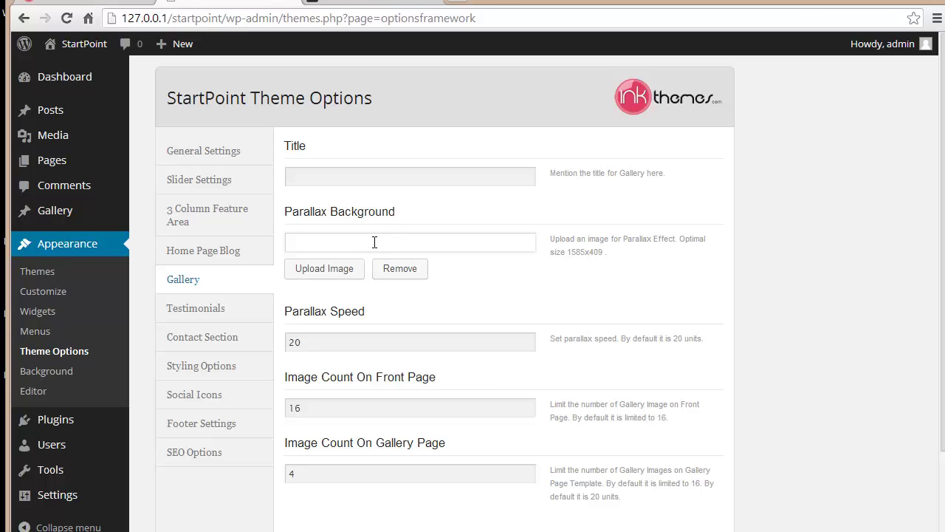
pyautogui.click(81, 8)
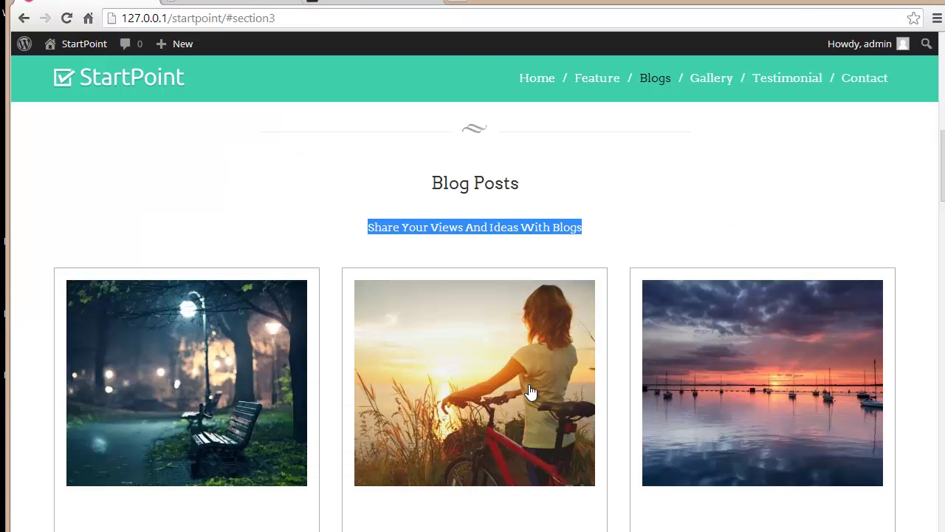
pyautogui.click(699, 80)
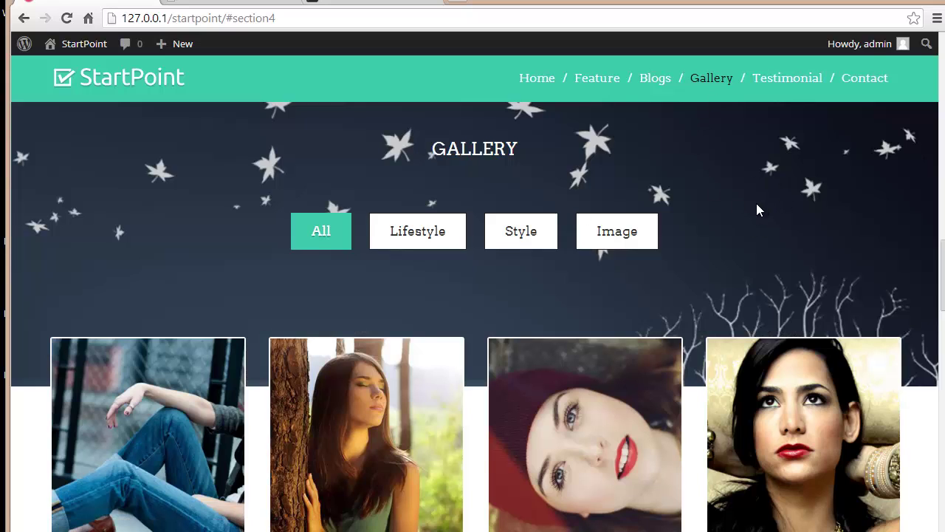
pyautogui.click(193, 4)
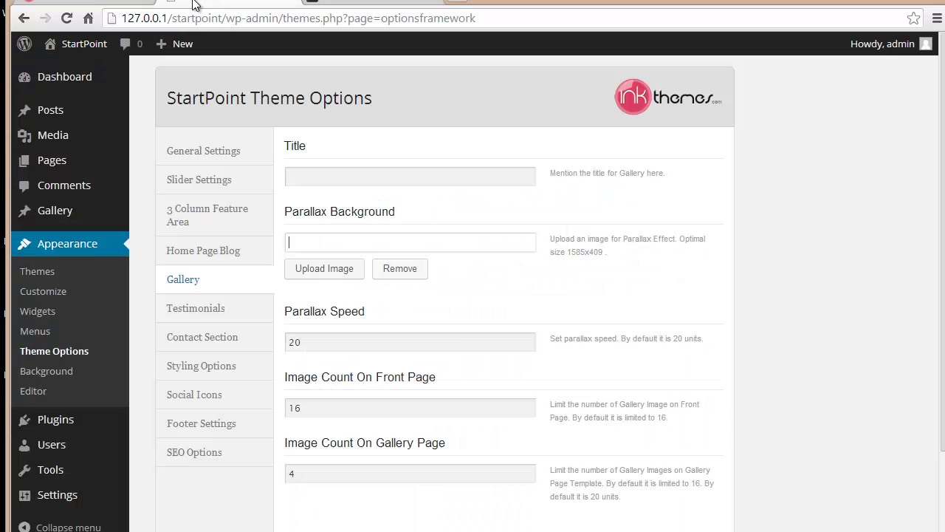
# Clear the Parallax Background image, review speed 20 and image counts, then show Testimonials.
pyautogui.click(386, 268)
pyautogui.doubleClick(295, 342)
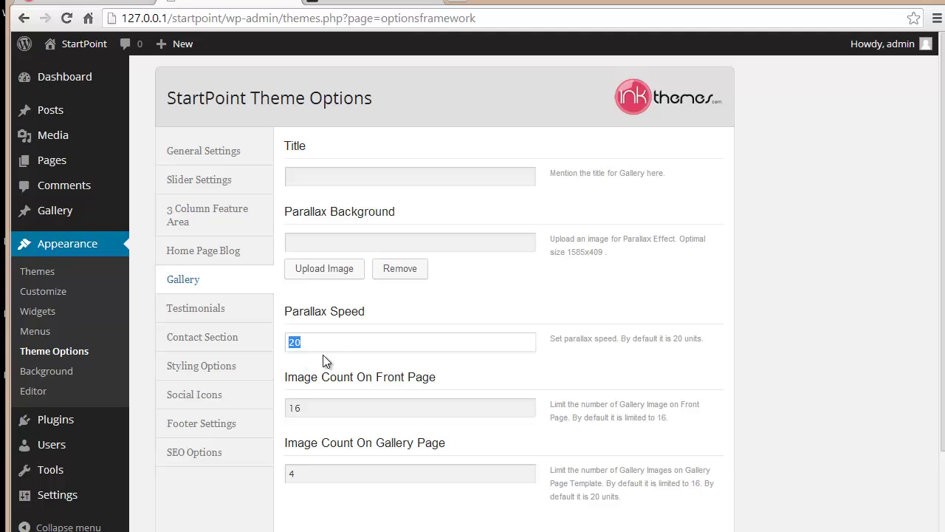
pyautogui.scroll(-1, 322, 354)
pyautogui.click(340, 334)
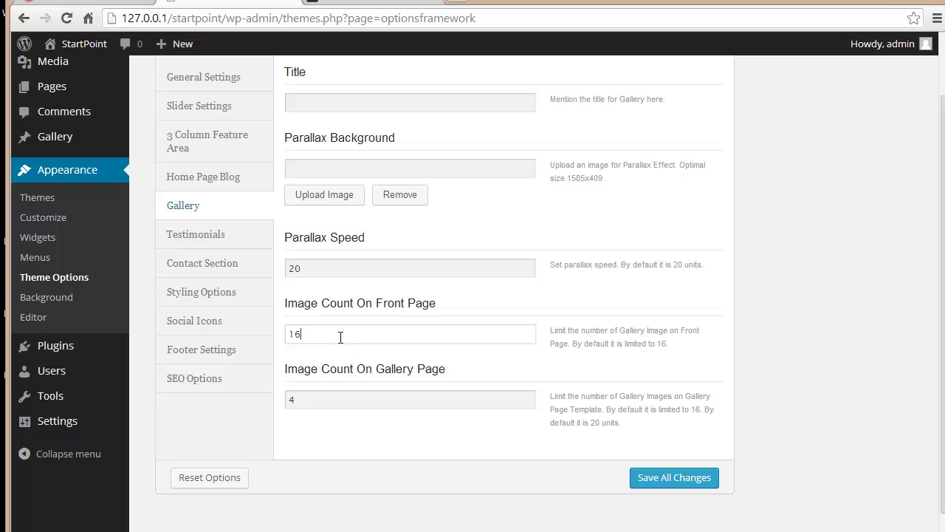
pyautogui.moveTo(339, 334); pyautogui.dragTo(283, 331)
pyautogui.click(342, 335)
pyautogui.click(334, 405)
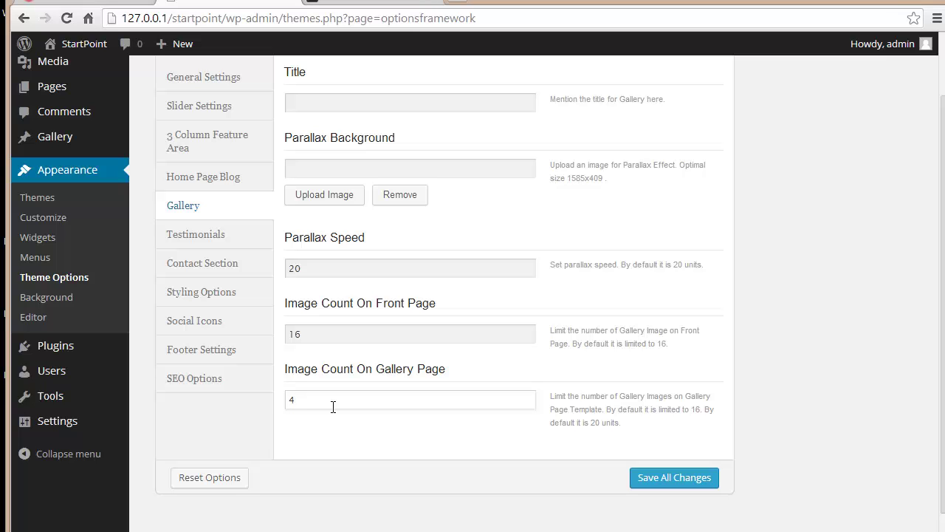
pyautogui.click(184, 244)
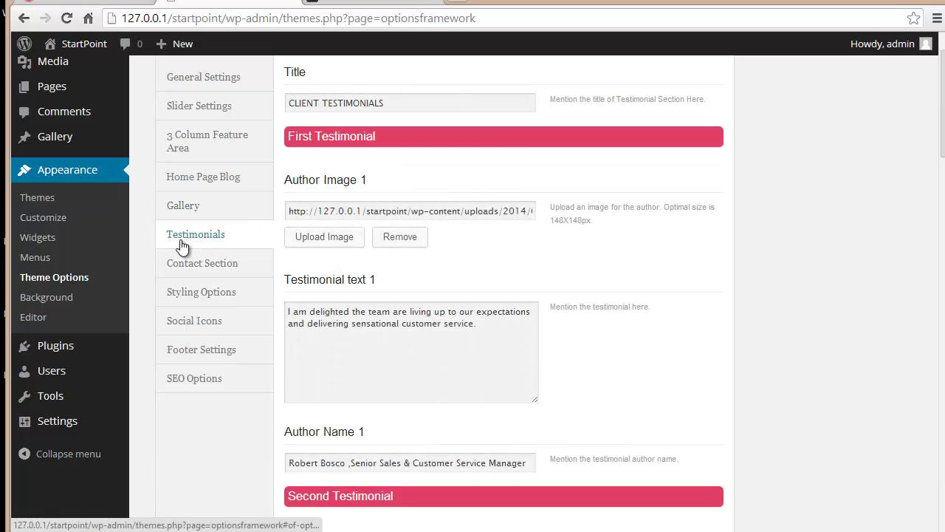
pyautogui.moveTo(458, 103); pyautogui.dragTo(227, 130)
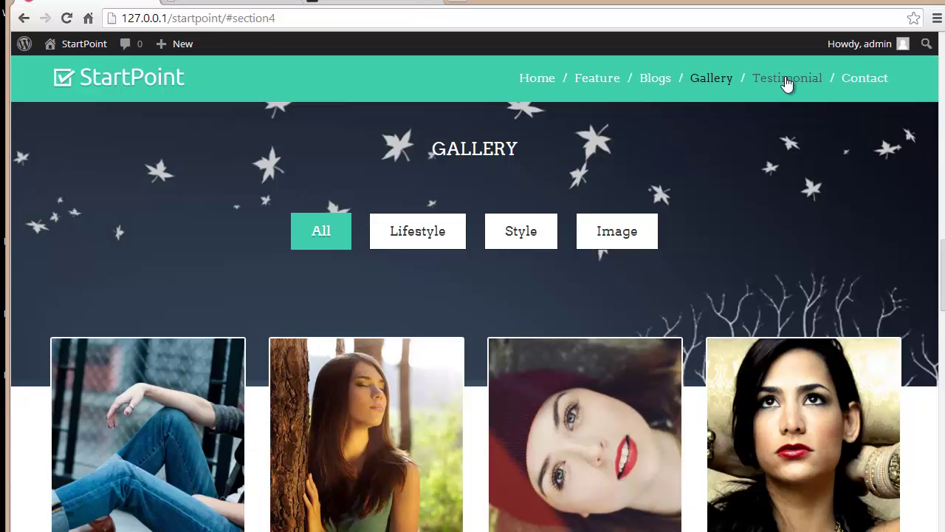
pyautogui.click(786, 81)
pyautogui.moveTo(583, 122); pyautogui.dragTo(364, 127)
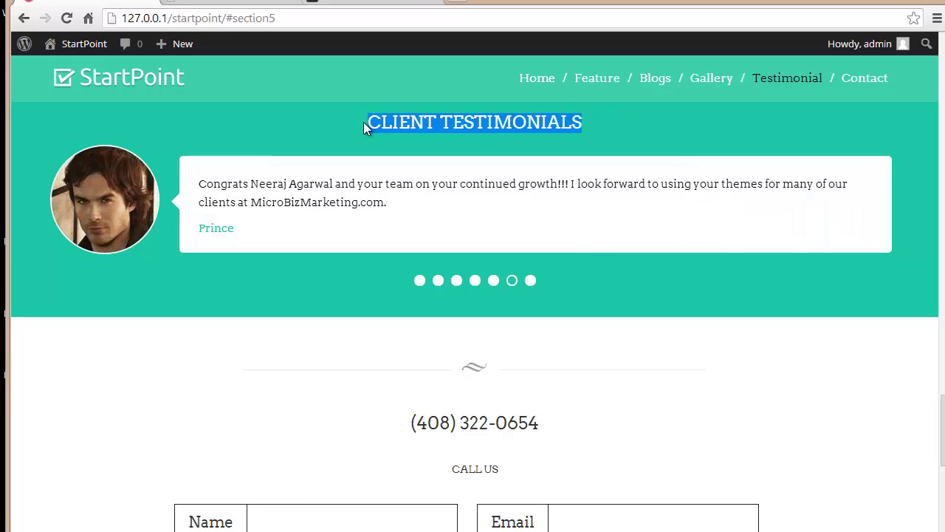
pyautogui.click(253, 5)
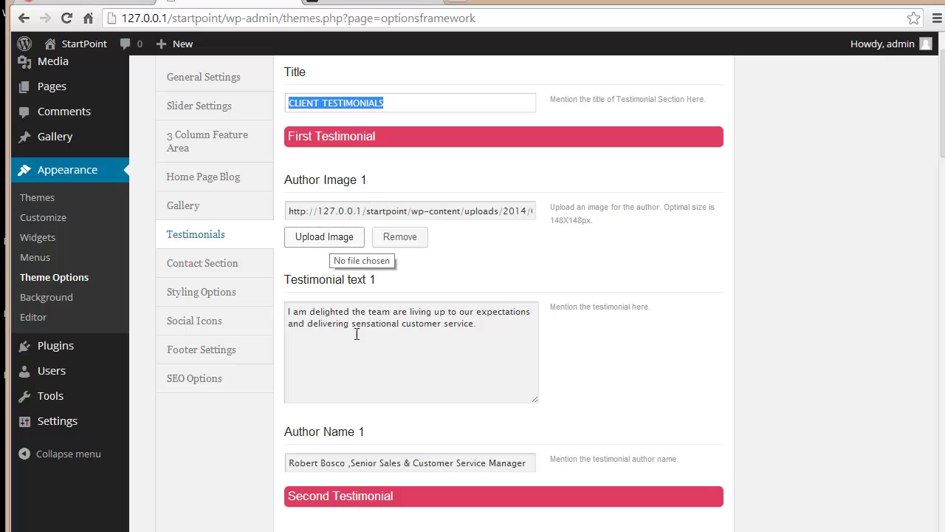
pyautogui.scroll(-2, 561, 253)
pyautogui.click(429, 251)
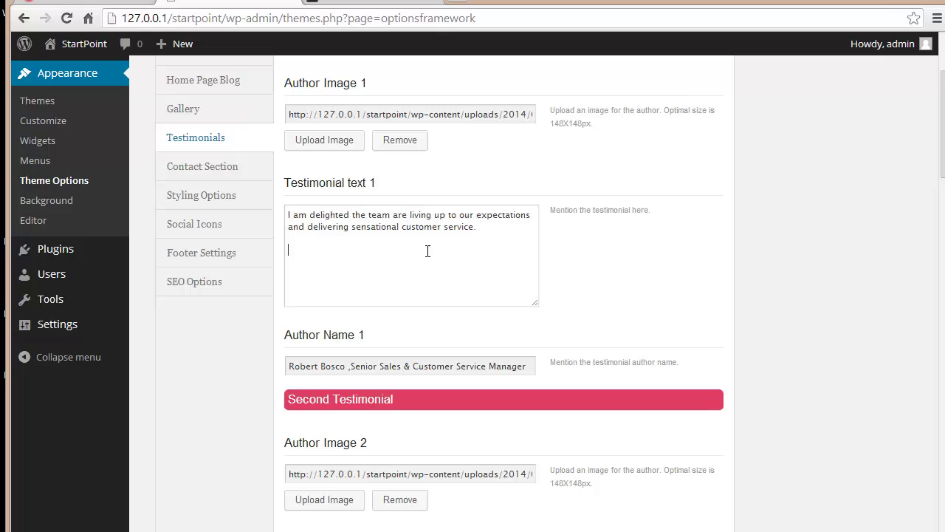
pyautogui.moveTo(429, 251); pyautogui.dragTo(290, 211)
pyautogui.click(365, 366)
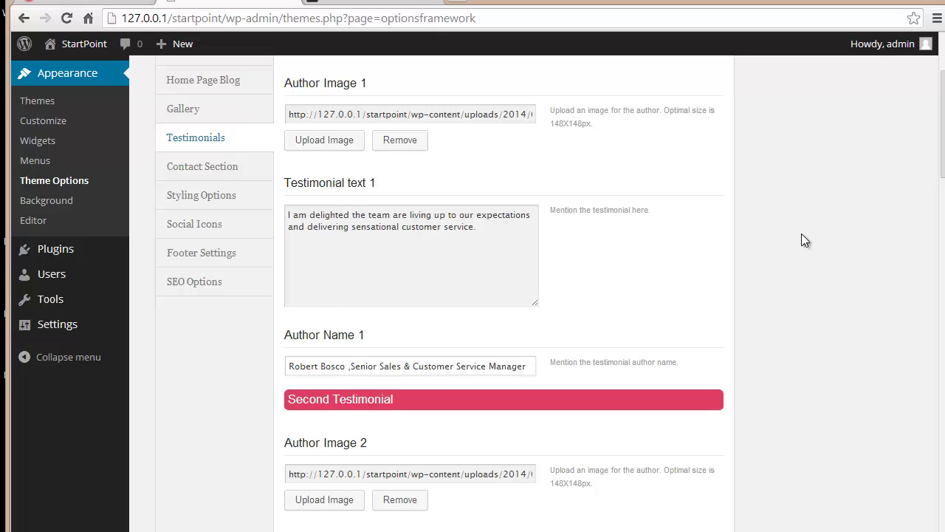
pyautogui.moveTo(942, 166); pyautogui.dragTo(928, 516)
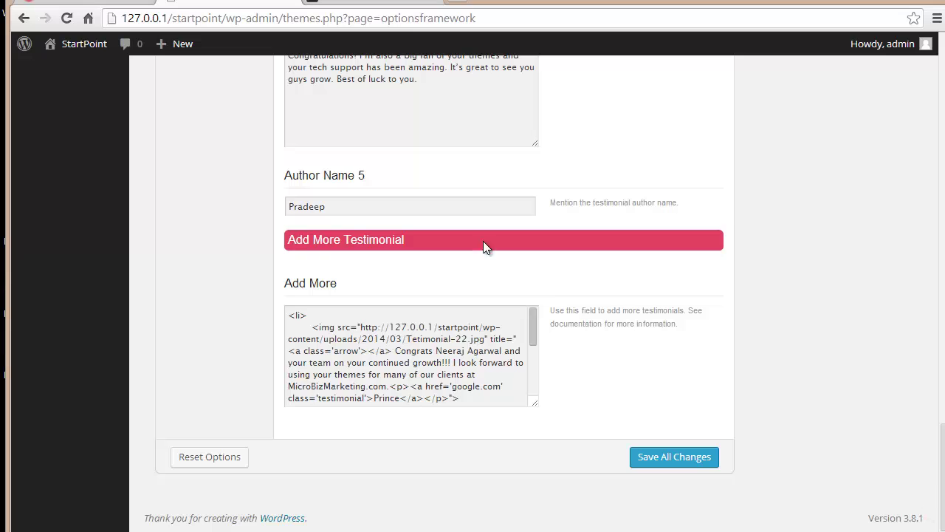
# Review the Add More HTML for the extra Tetimonial-3.jpg testimonial and scroll back up.
pyautogui.scroll(-5, 524, 399)
pyautogui.moveTo(529, 367); pyautogui.dragTo(536, 389)
pyautogui.click(502, 389)
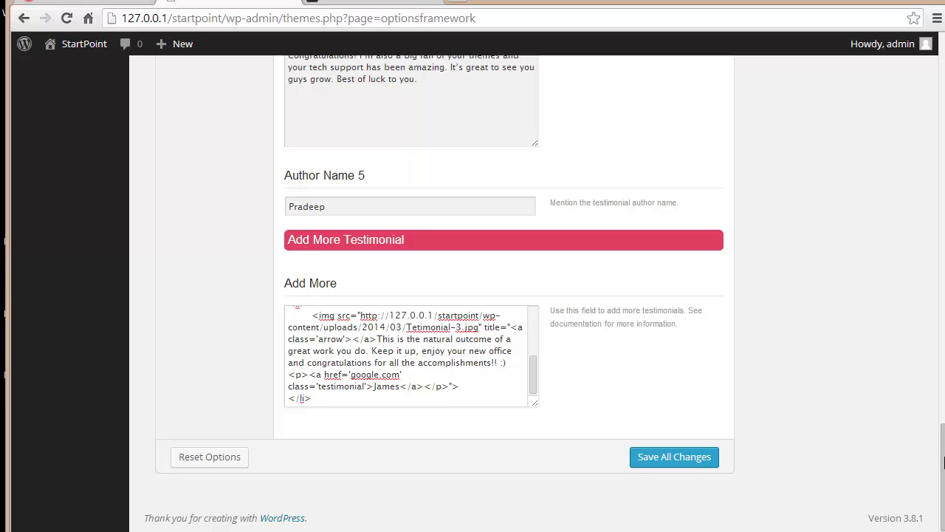
pyautogui.moveTo(943, 461); pyautogui.dragTo(943, 92)
# Open the Contact Section and compare its phone-number title with the homepage contact section.
pyautogui.click(200, 341)
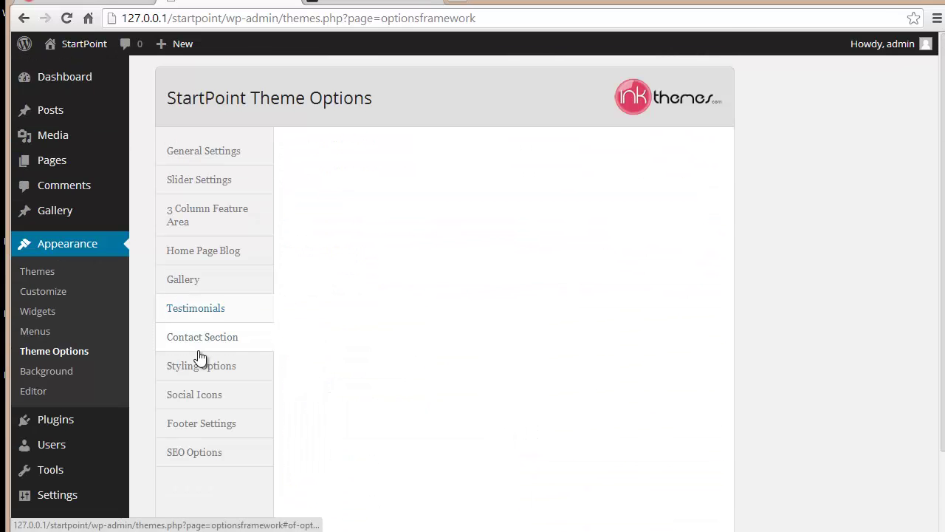
pyautogui.moveTo(418, 184); pyautogui.dragTo(285, 170)
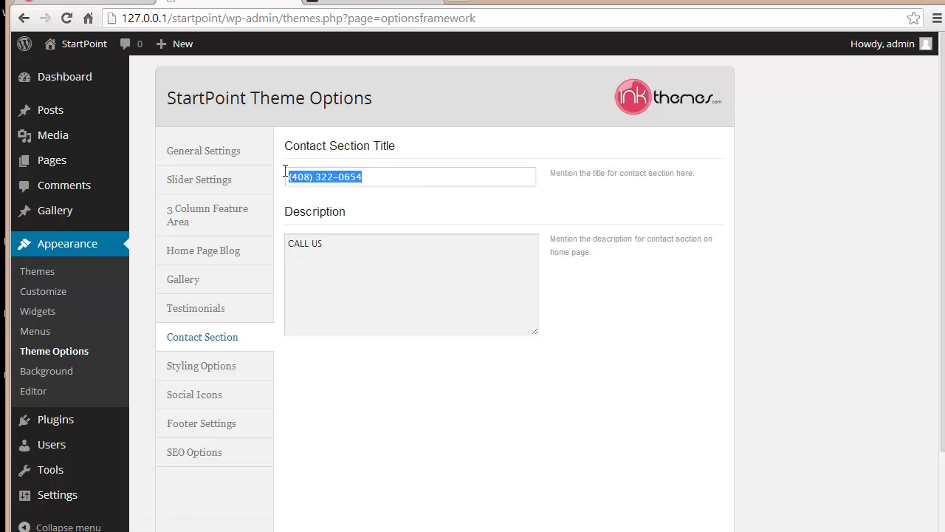
pyautogui.click(136, 8)
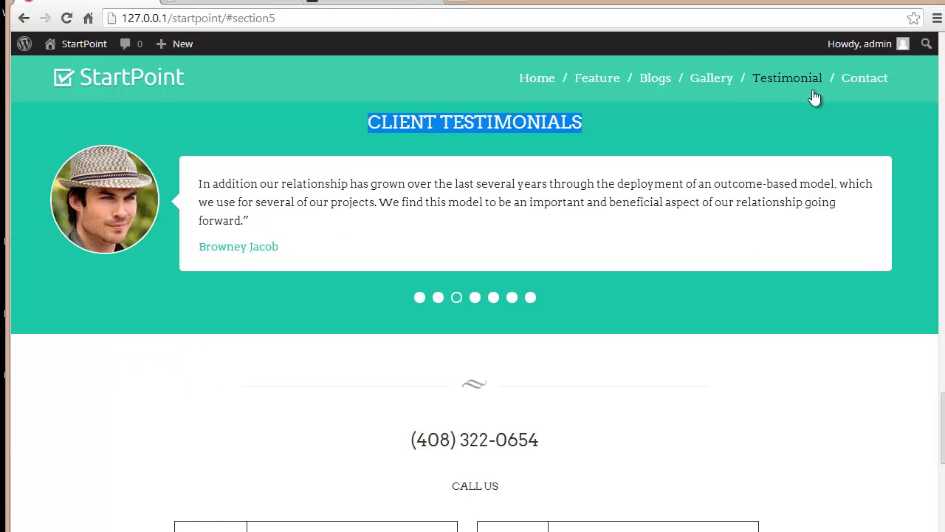
pyautogui.click(857, 85)
pyautogui.moveTo(557, 158); pyautogui.dragTo(271, 169)
pyautogui.click(218, 4)
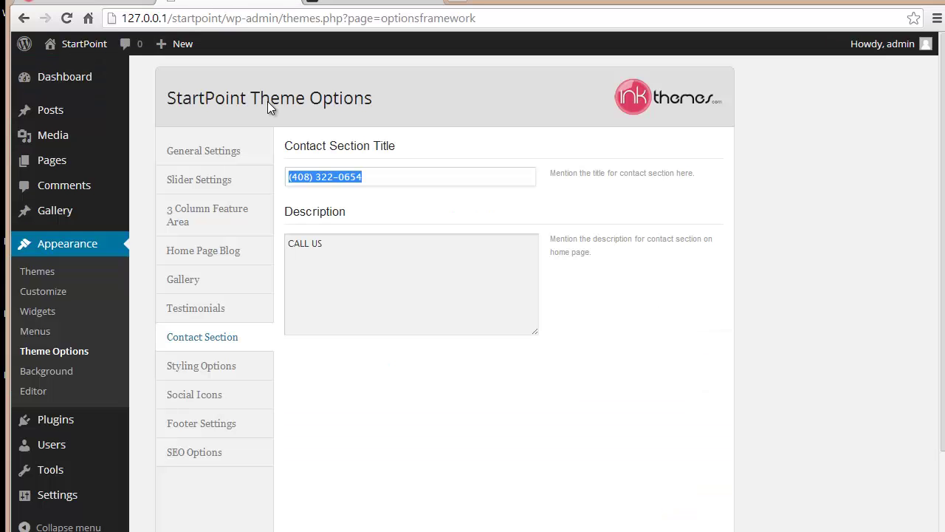
# Compare the 'CALL US' description with the homepage contact section.
pyautogui.moveTo(347, 247); pyautogui.dragTo(277, 232)
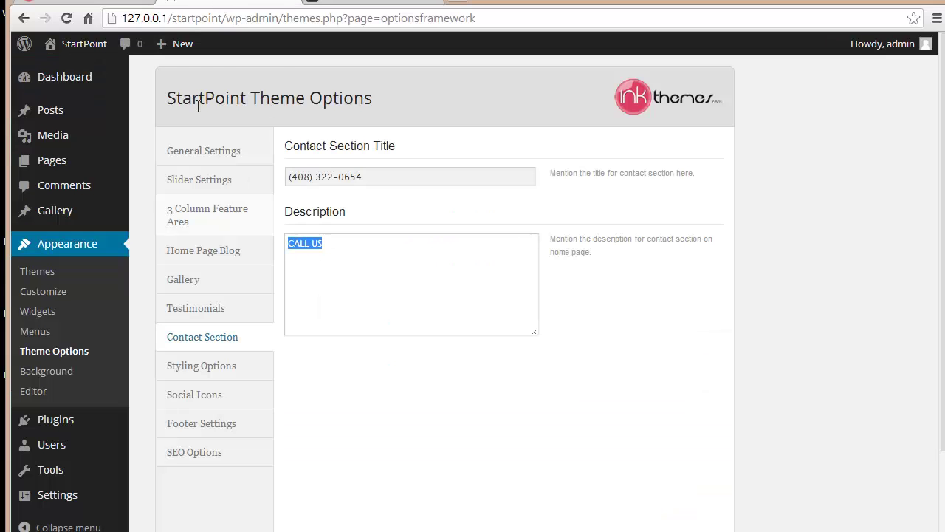
pyautogui.click(126, 6)
pyautogui.moveTo(528, 215); pyautogui.dragTo(424, 213)
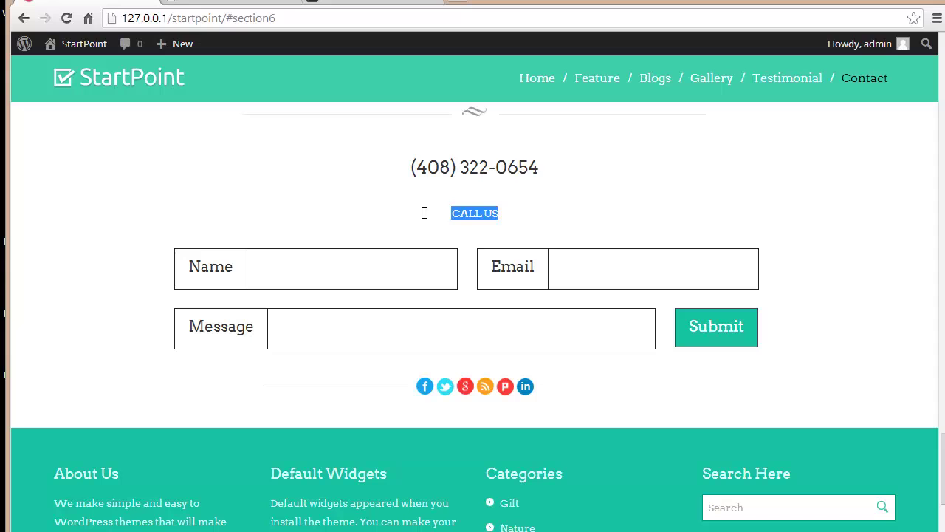
pyautogui.click(219, 4)
pyautogui.click(348, 304)
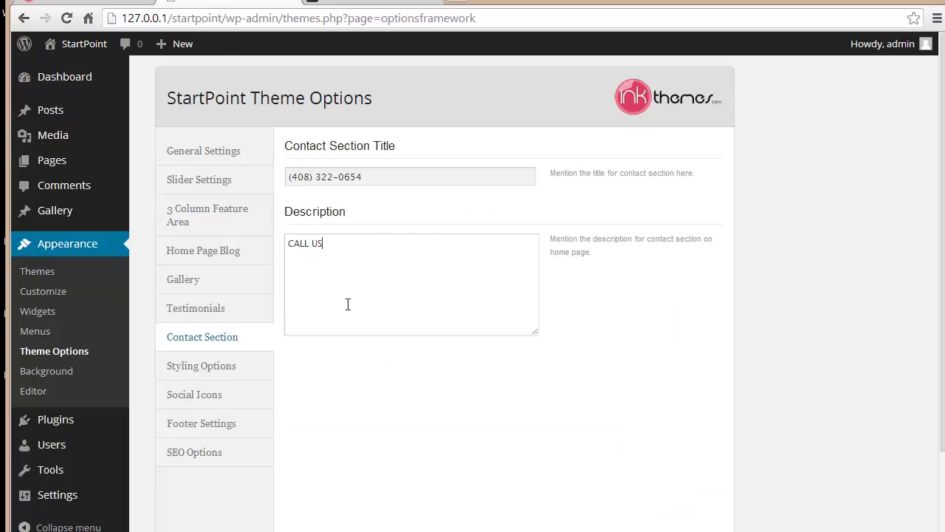
# In Styling Options, change Theme Stylesheet from teal-green to blue and save all changes.
pyautogui.click(263, 373)
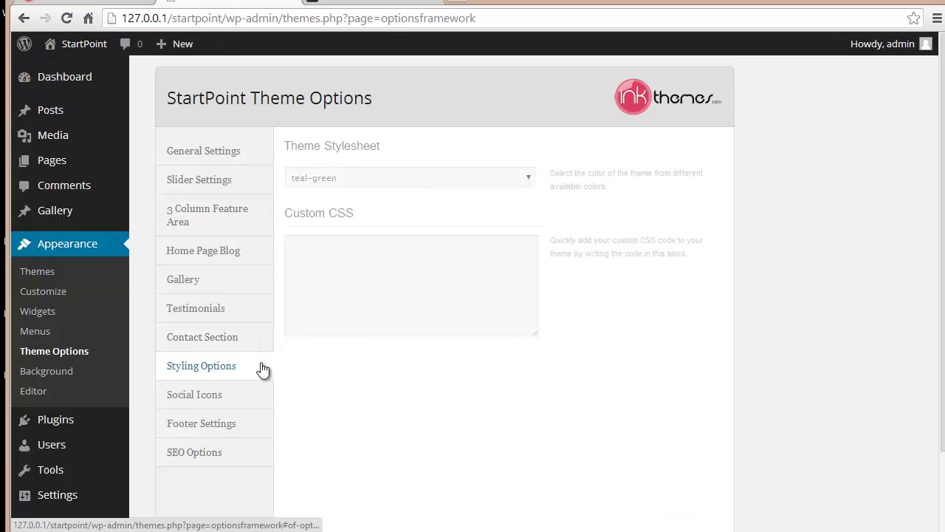
pyautogui.click(366, 177)
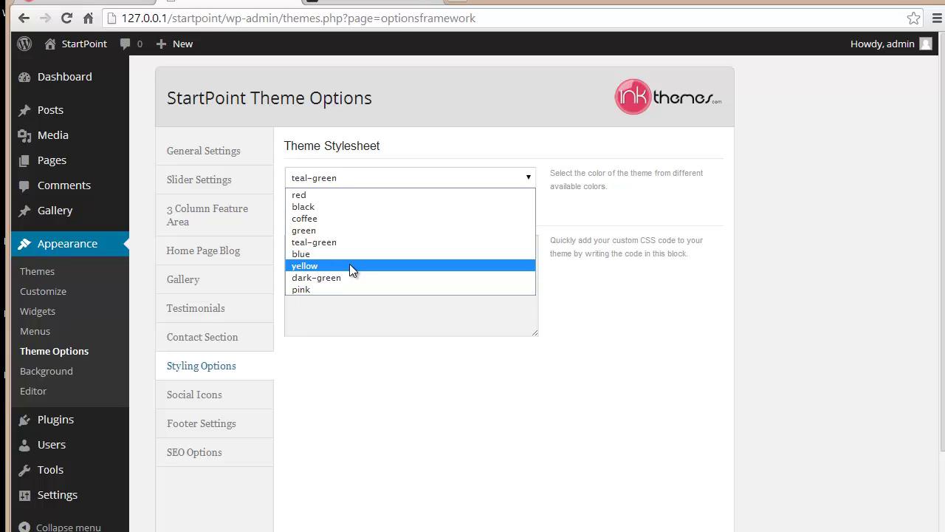
pyautogui.click(342, 240)
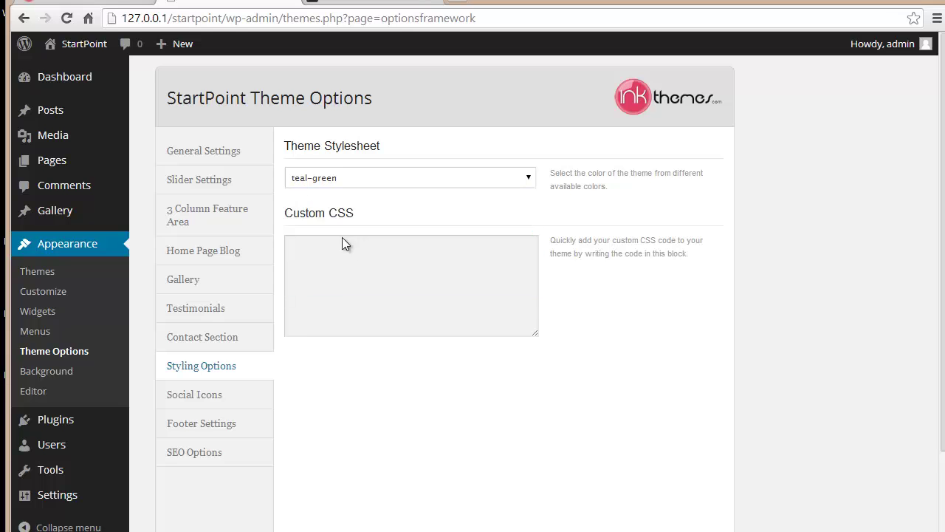
pyautogui.click(108, 3)
pyautogui.click(181, 2)
pyautogui.click(319, 178)
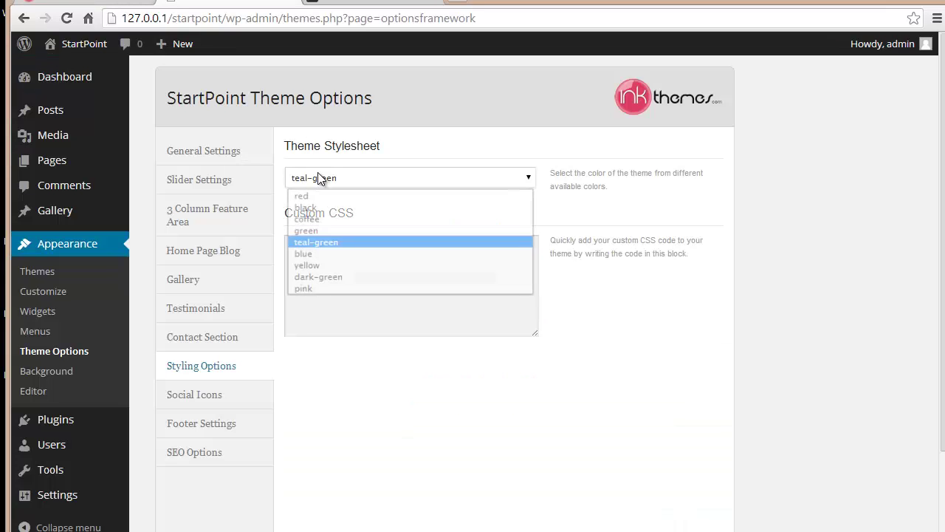
pyautogui.click(319, 255)
pyautogui.scroll(-2, 707, 448)
pyautogui.click(671, 466)
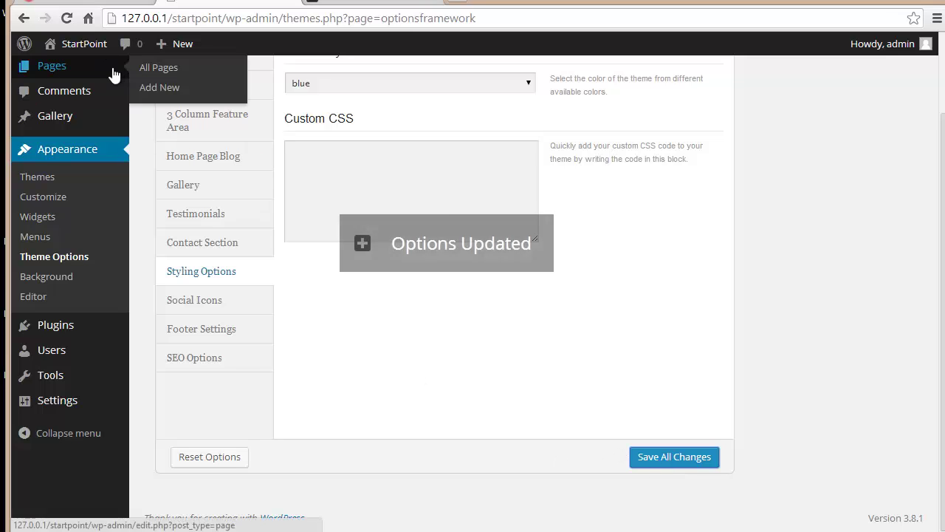
# Reload the homepage and check the Home, Feature, Blogs, Gallery and Testimonial sections appear blue.
pyautogui.click(87, 6)
pyautogui.click(67, 18)
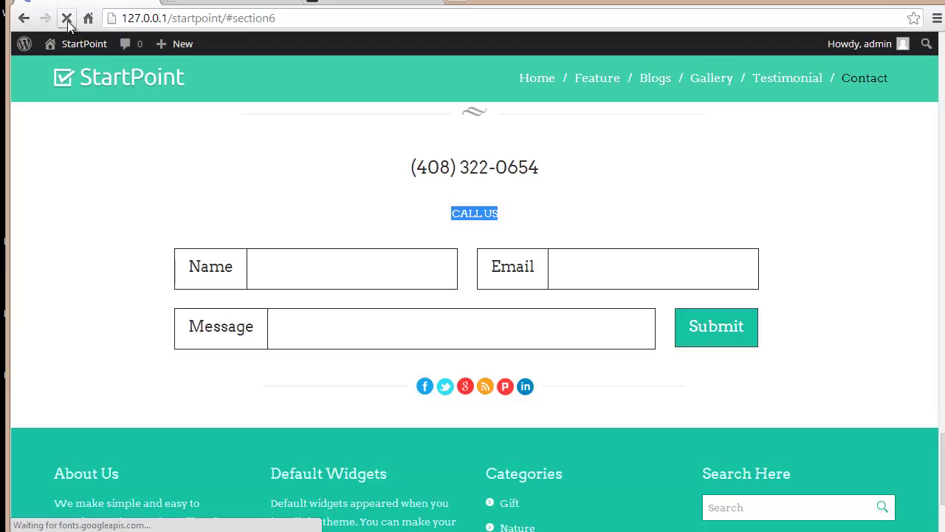
pyautogui.scroll(15, 89, 248)
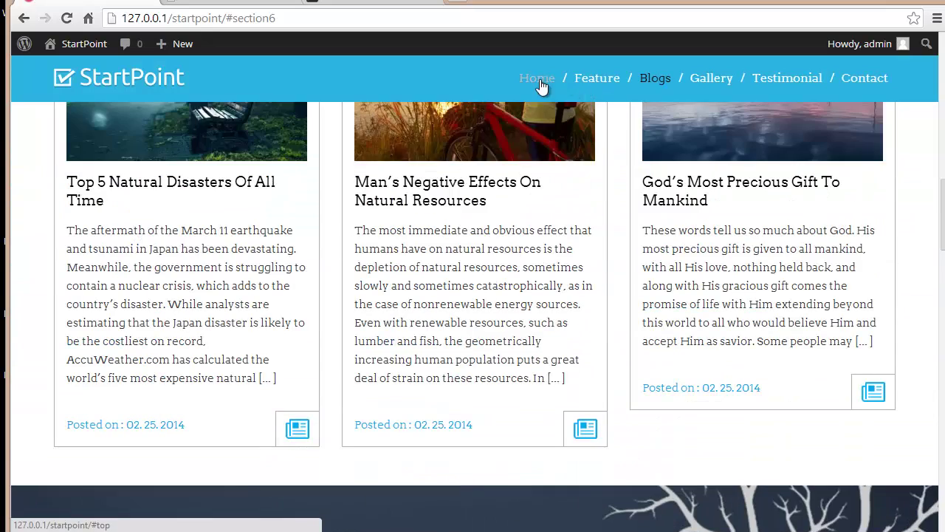
pyautogui.click(540, 79)
pyautogui.click(585, 81)
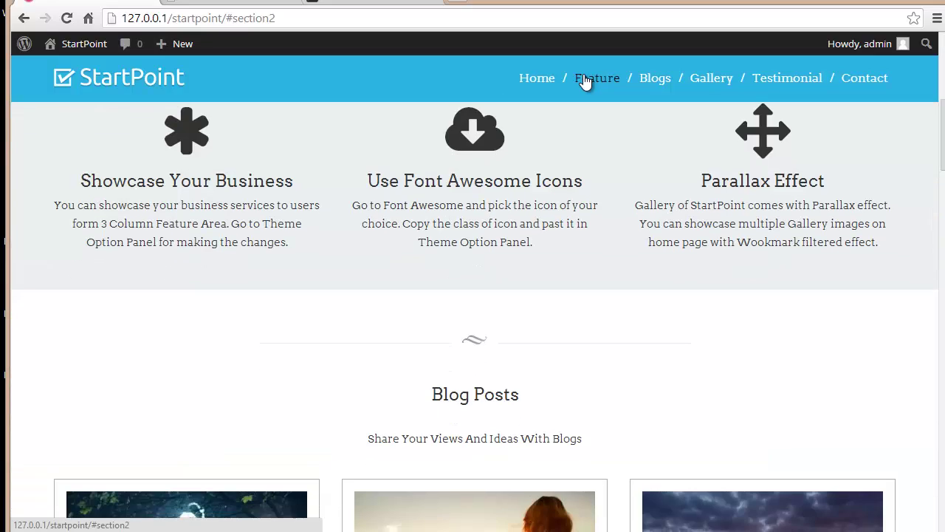
pyautogui.click(662, 86)
pyautogui.click(700, 80)
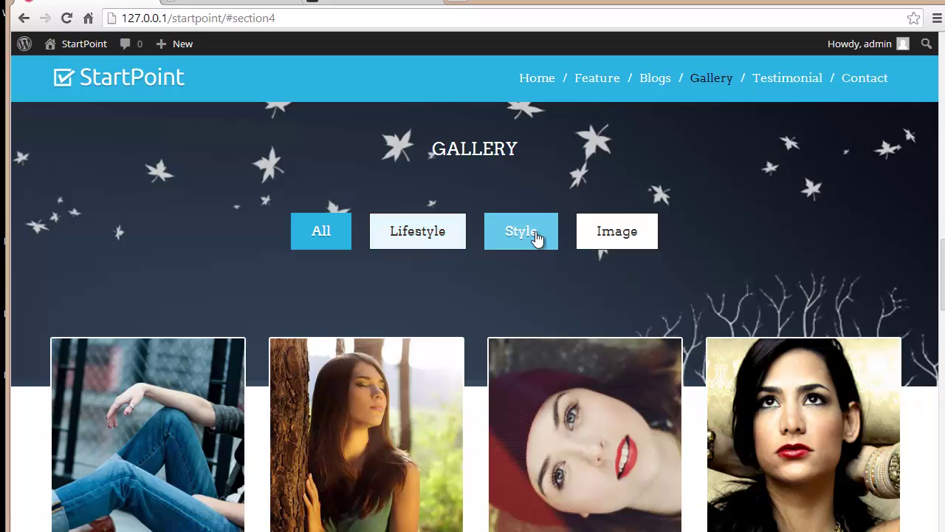
pyautogui.click(783, 81)
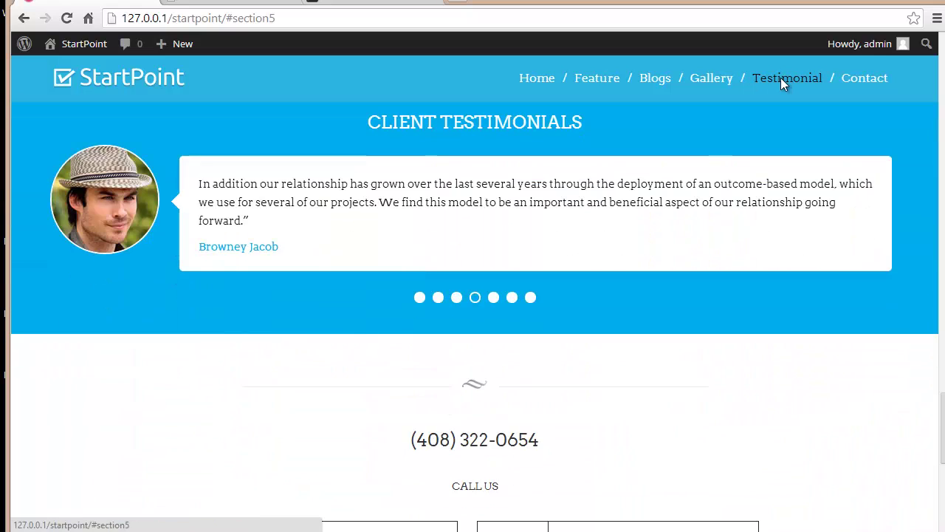
pyautogui.click(212, 4)
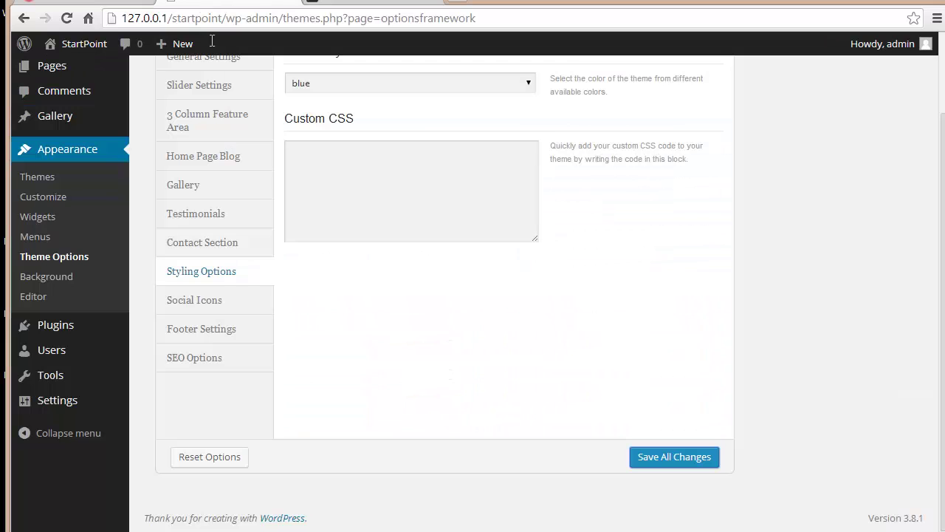
# Check the blank Facebook and Twitter URL fields against the homepage contact section, then show Footer Settings.
pyautogui.click(204, 300)
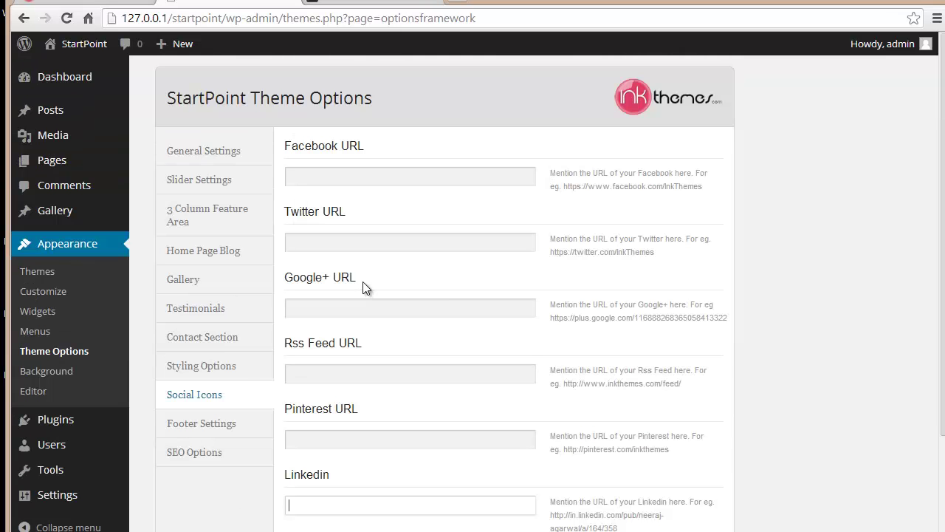
pyautogui.click(381, 174)
pyautogui.click(362, 247)
pyautogui.click(353, 339)
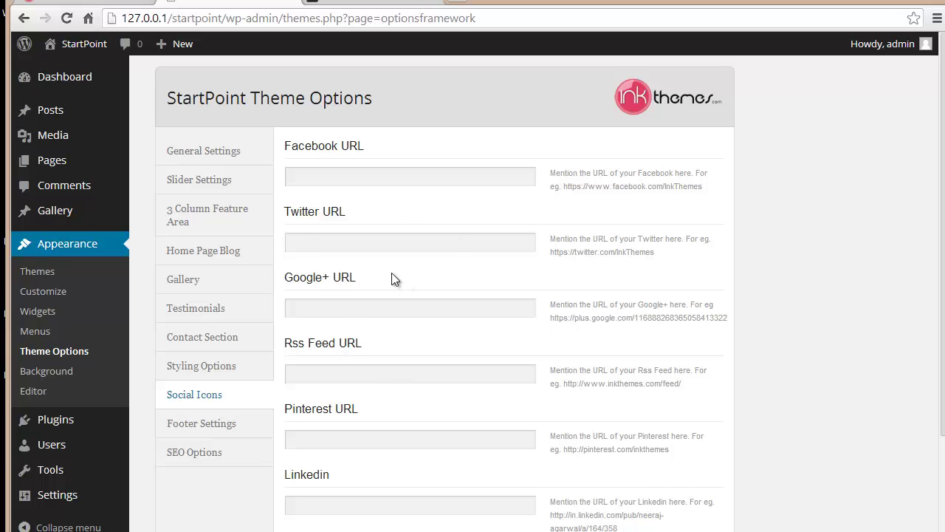
pyautogui.hotkey('ctrl', 'Tab')
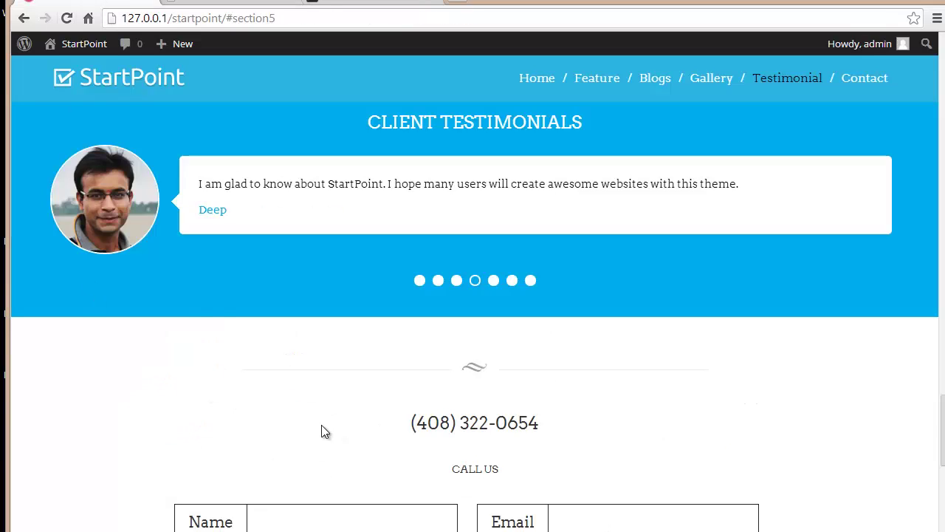
pyautogui.scroll(-3, 448, 428)
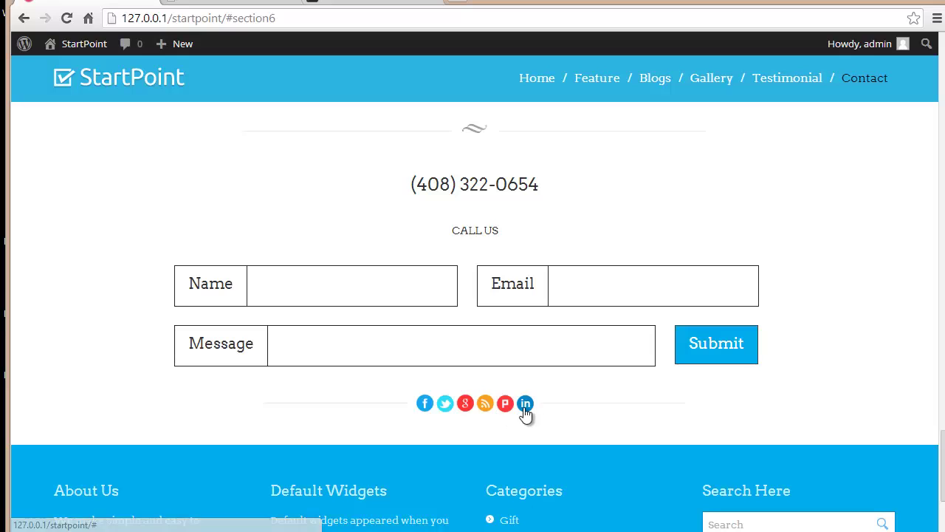
pyautogui.click(219, 6)
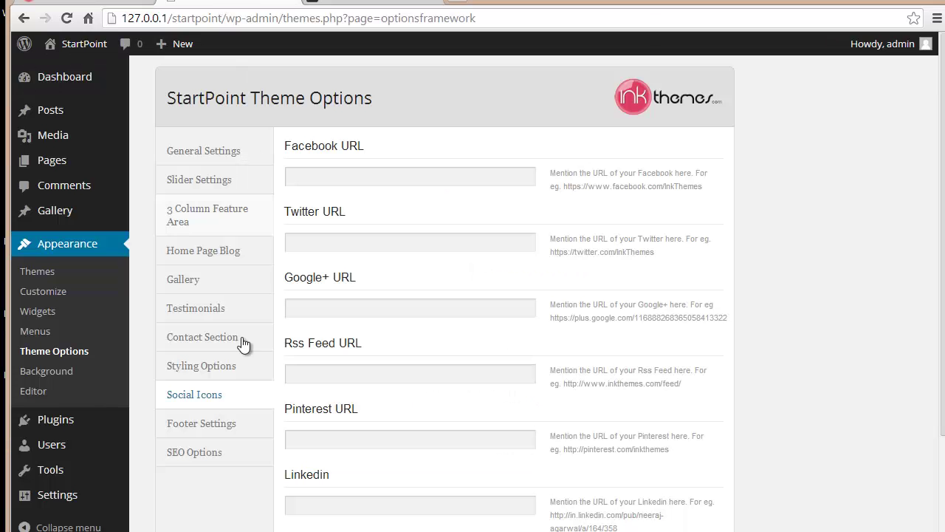
pyautogui.click(226, 423)
# Compare the Footer Text setting with the homepage's footer copyright line, then show SEO Options.
pyautogui.click(377, 189)
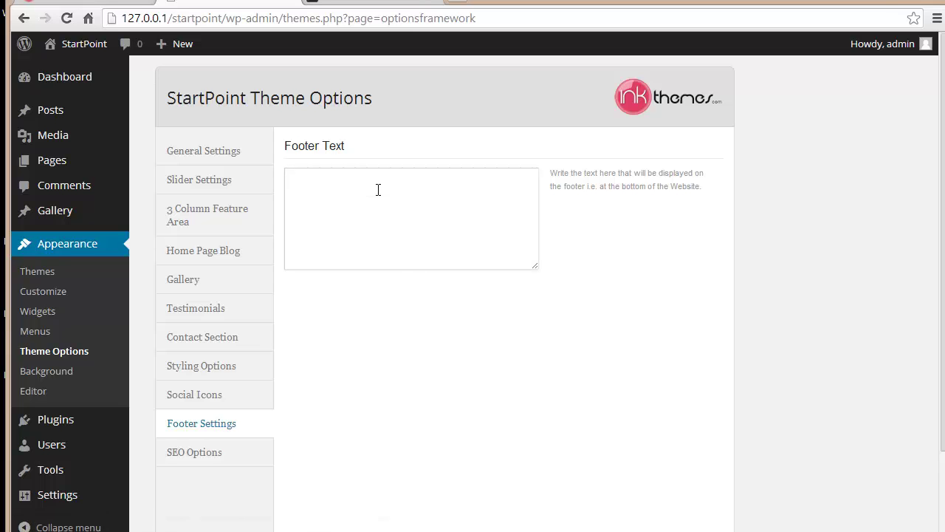
pyautogui.click(99, 4)
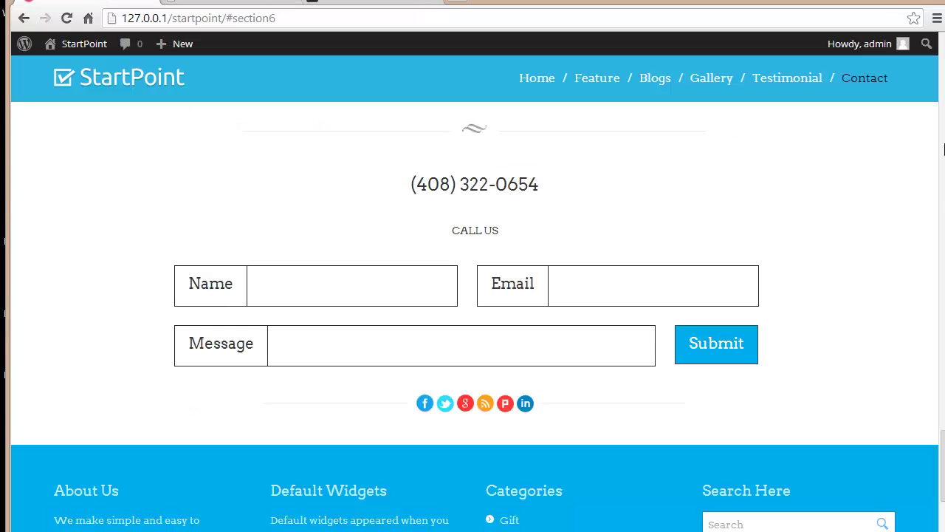
pyautogui.scroll(-3, 700, 462)
pyautogui.moveTo(299, 503); pyautogui.dragTo(17, 488)
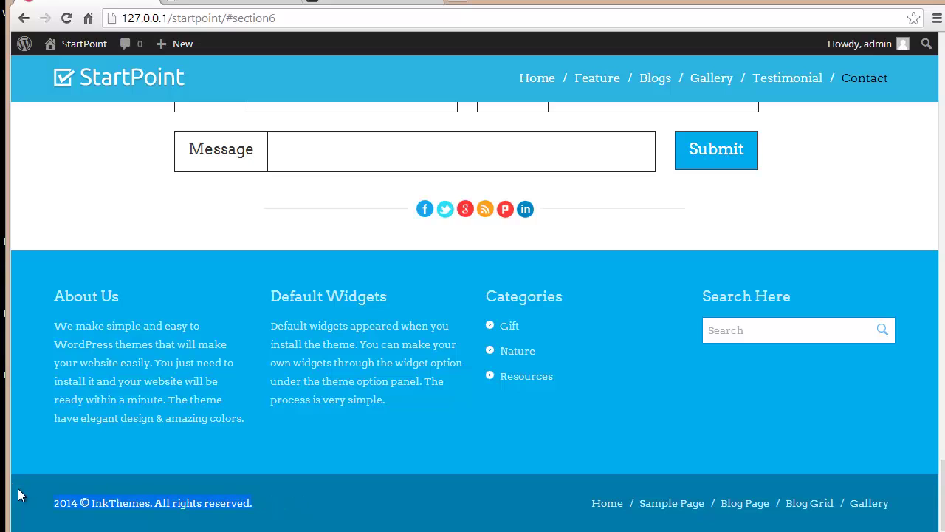
pyautogui.click(244, 5)
pyautogui.click(236, 466)
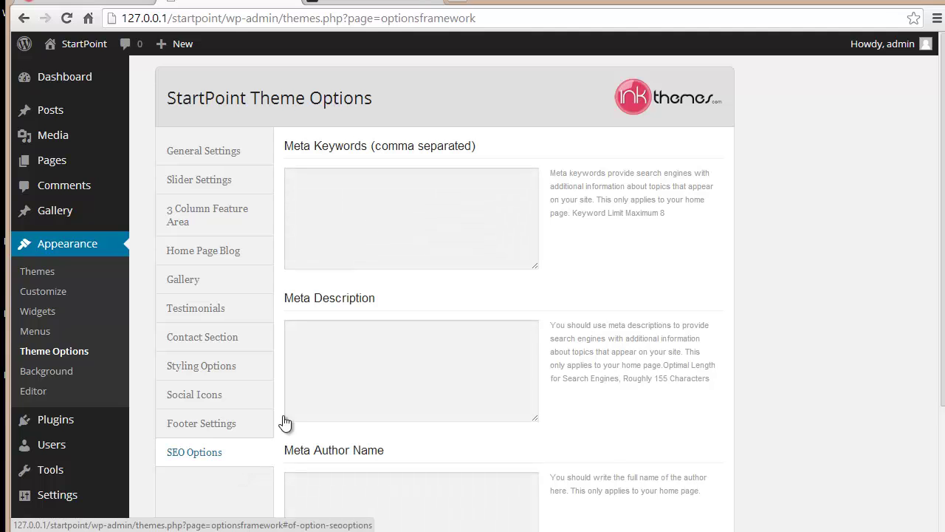
# Review the empty Meta Keywords, Meta Description and Meta Author Name fields.
pyautogui.click(376, 212)
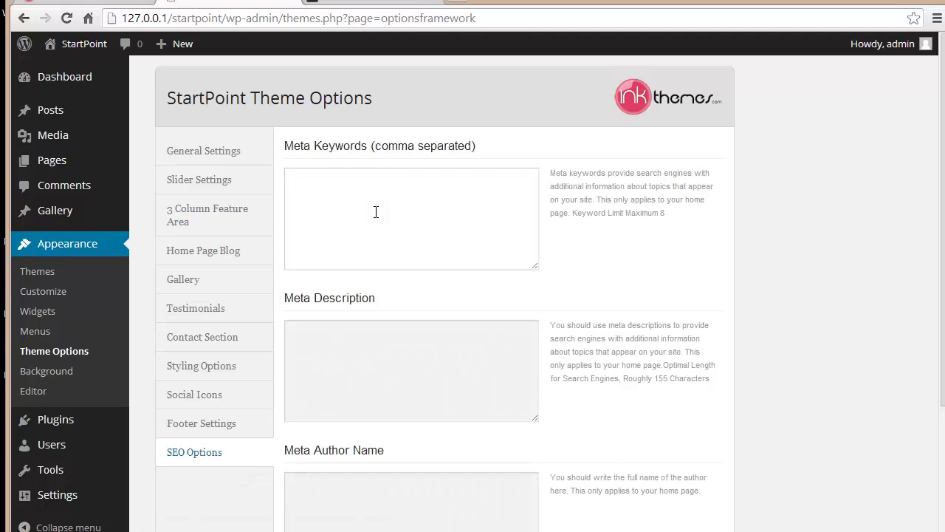
pyautogui.scroll(-3, 394, 232)
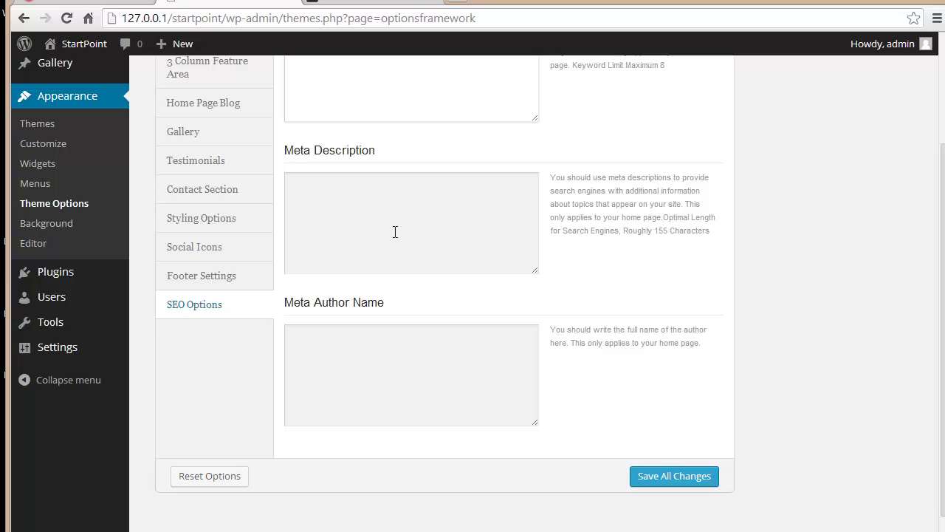
pyautogui.click(395, 232)
pyautogui.click(357, 414)
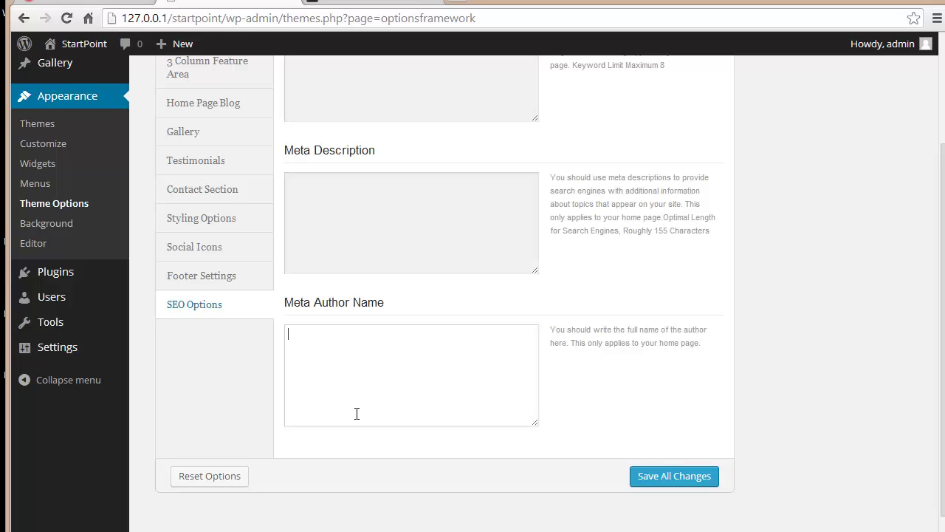
pyautogui.scroll(3, 357, 402)
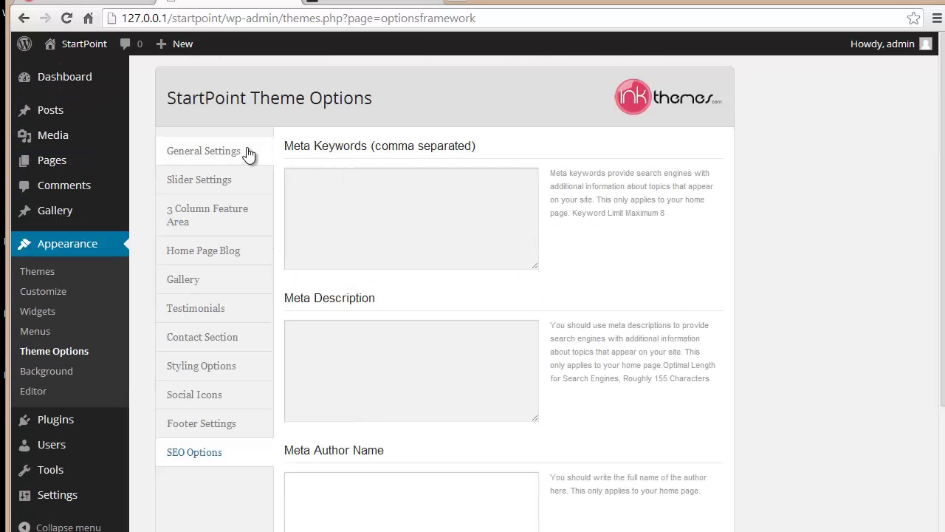
# Check the General Settings Custom Logo options, then return to the top of the homepage.
pyautogui.click(246, 153)
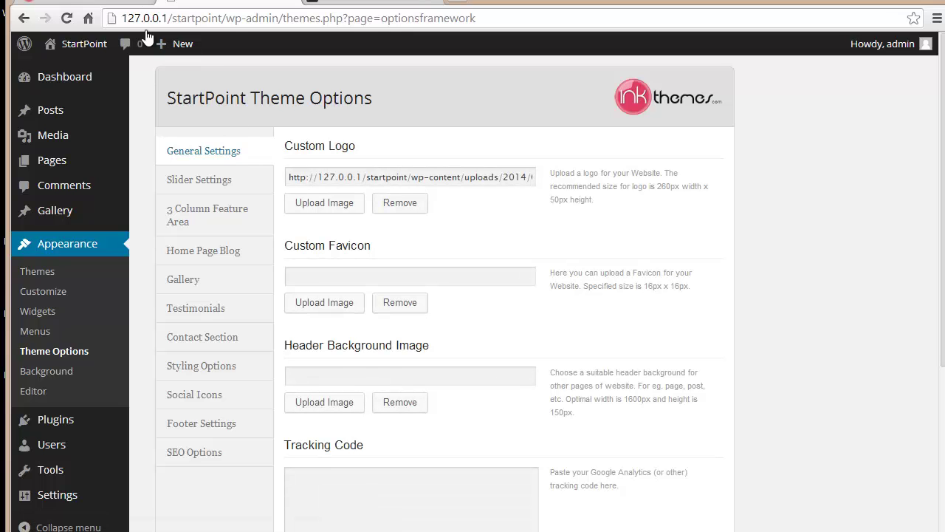
pyautogui.scroll(-1, 318, 264)
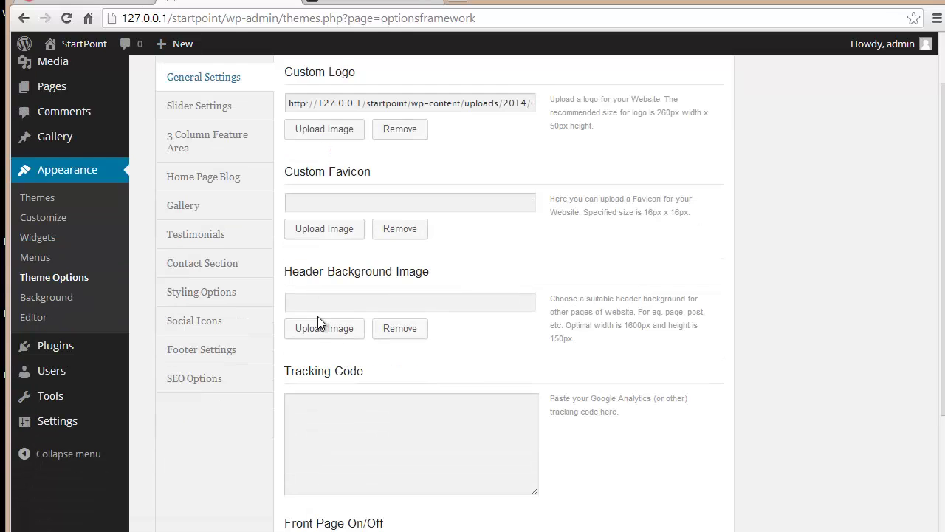
pyautogui.click(136, 6)
pyautogui.press('Home')
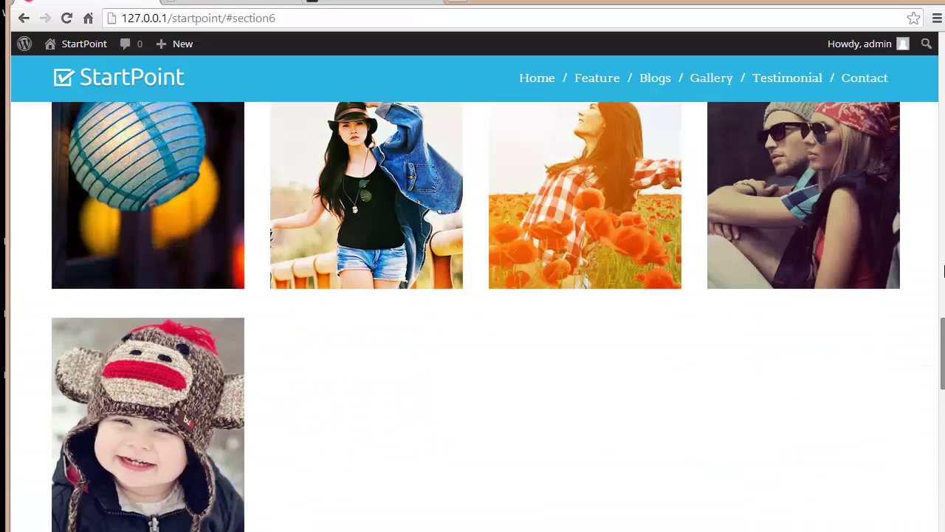